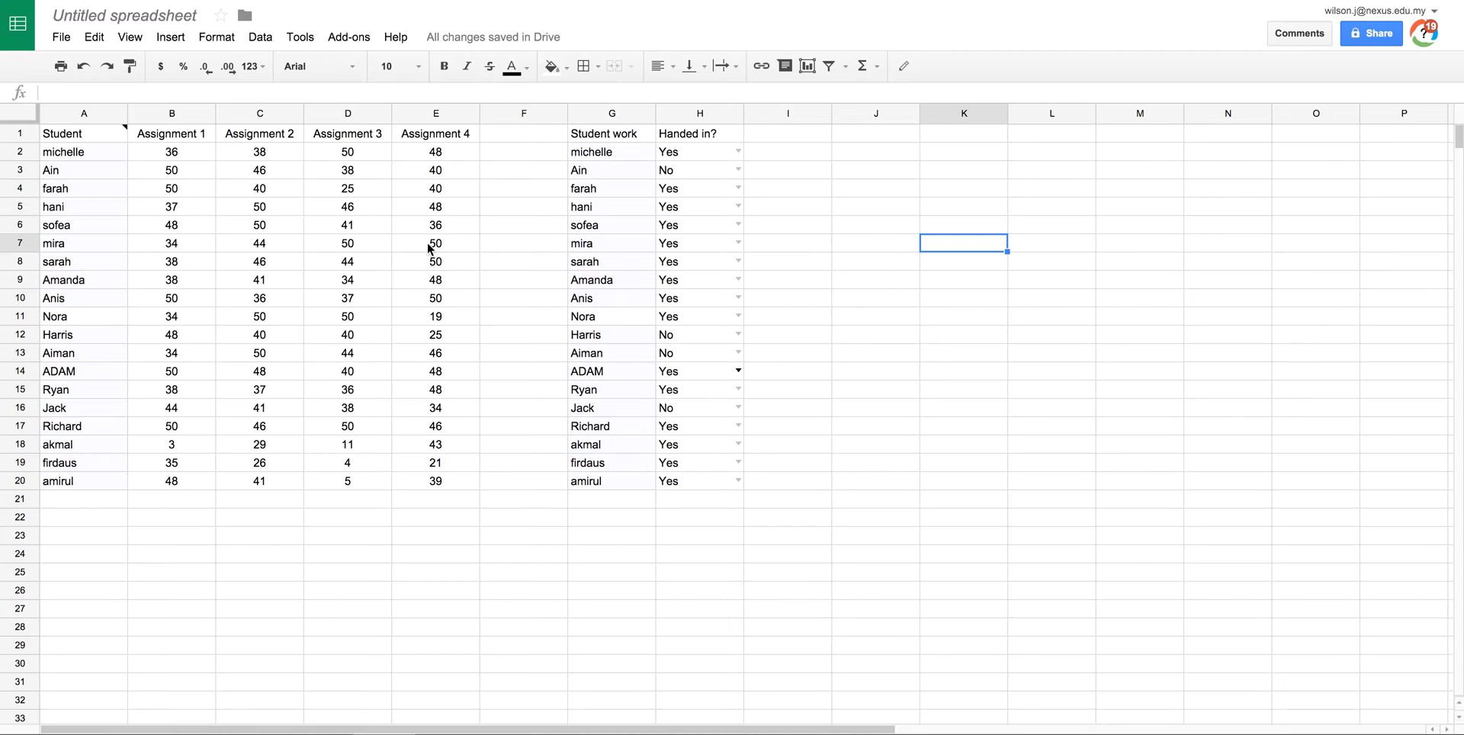
Step: Select the Assignment 1–4 scores, B2 through E20, after a few trial selections
click(87, 141)
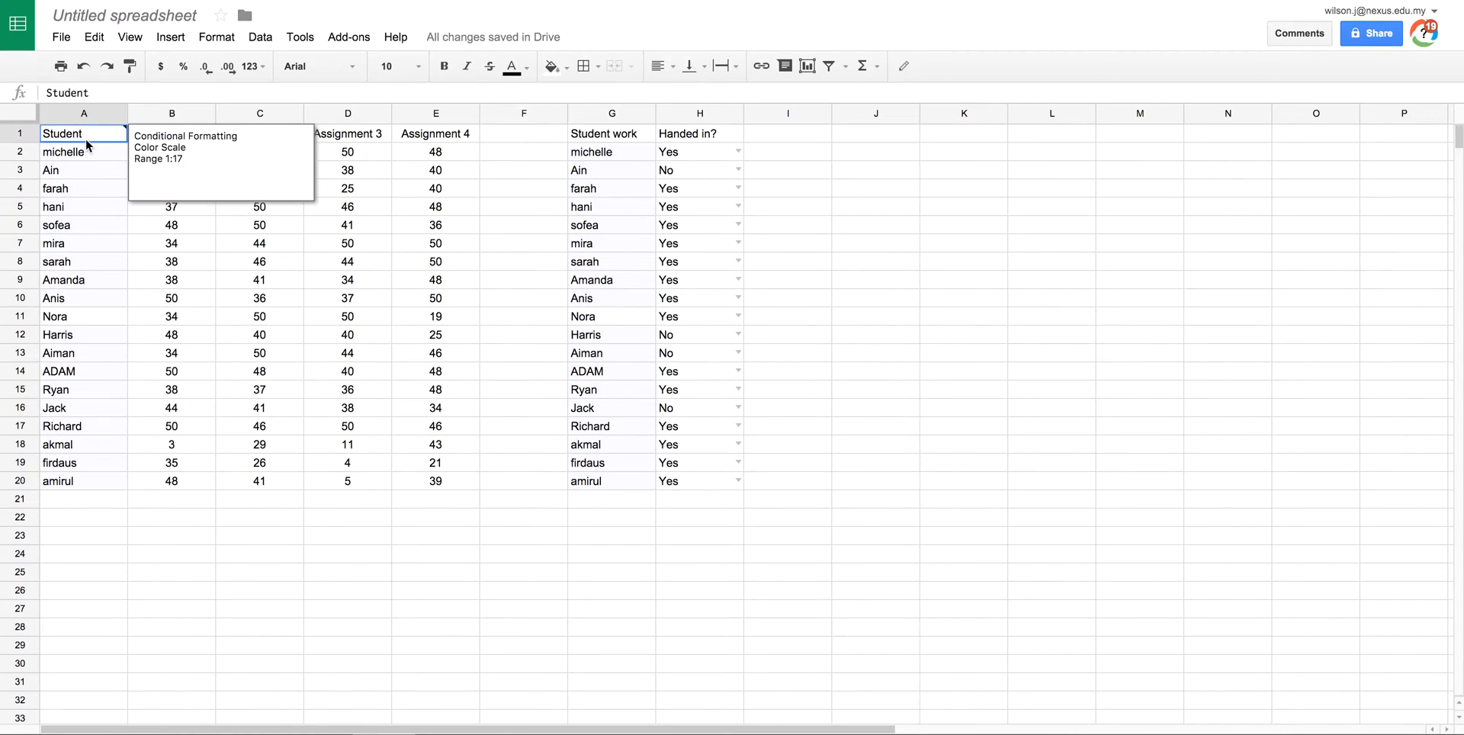
click(374, 302)
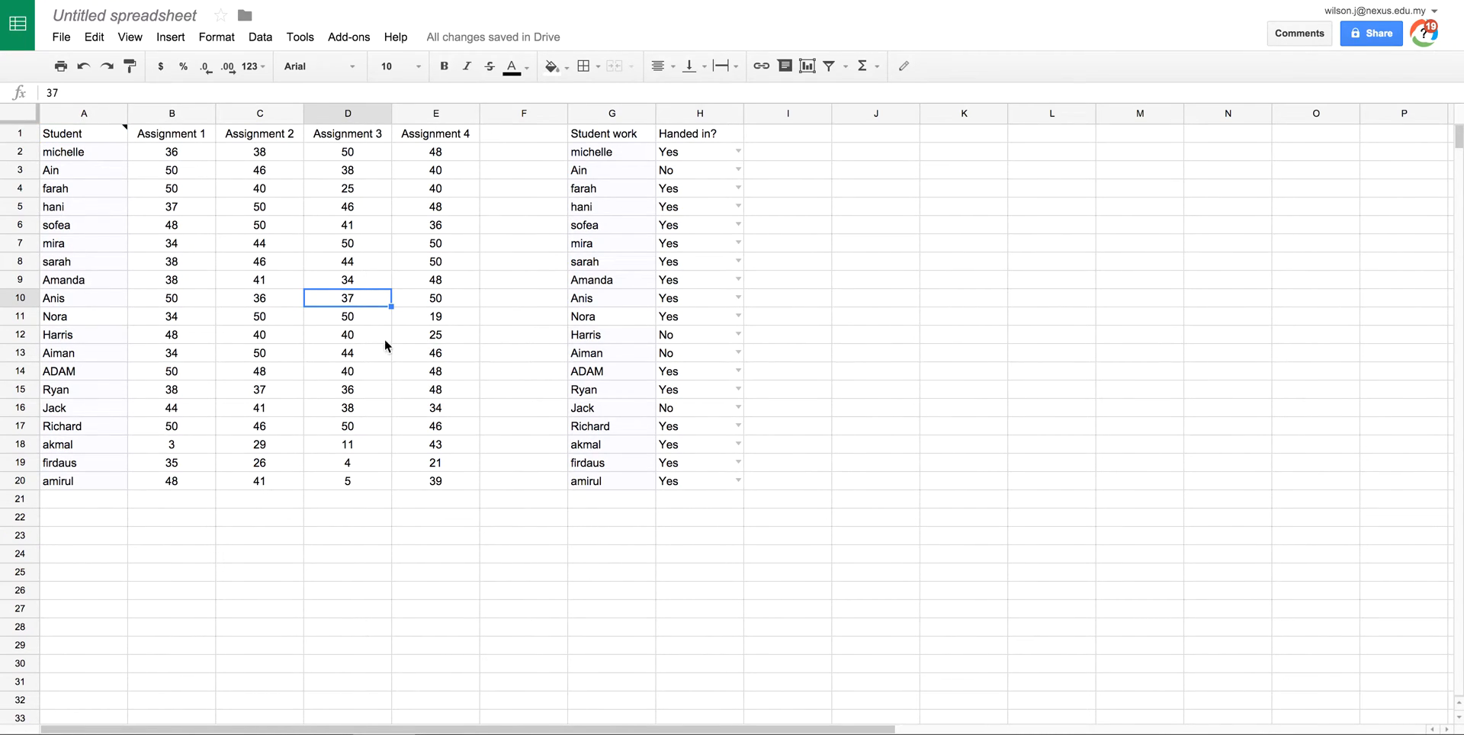
drag(347, 482, 352, 451)
click(465, 442)
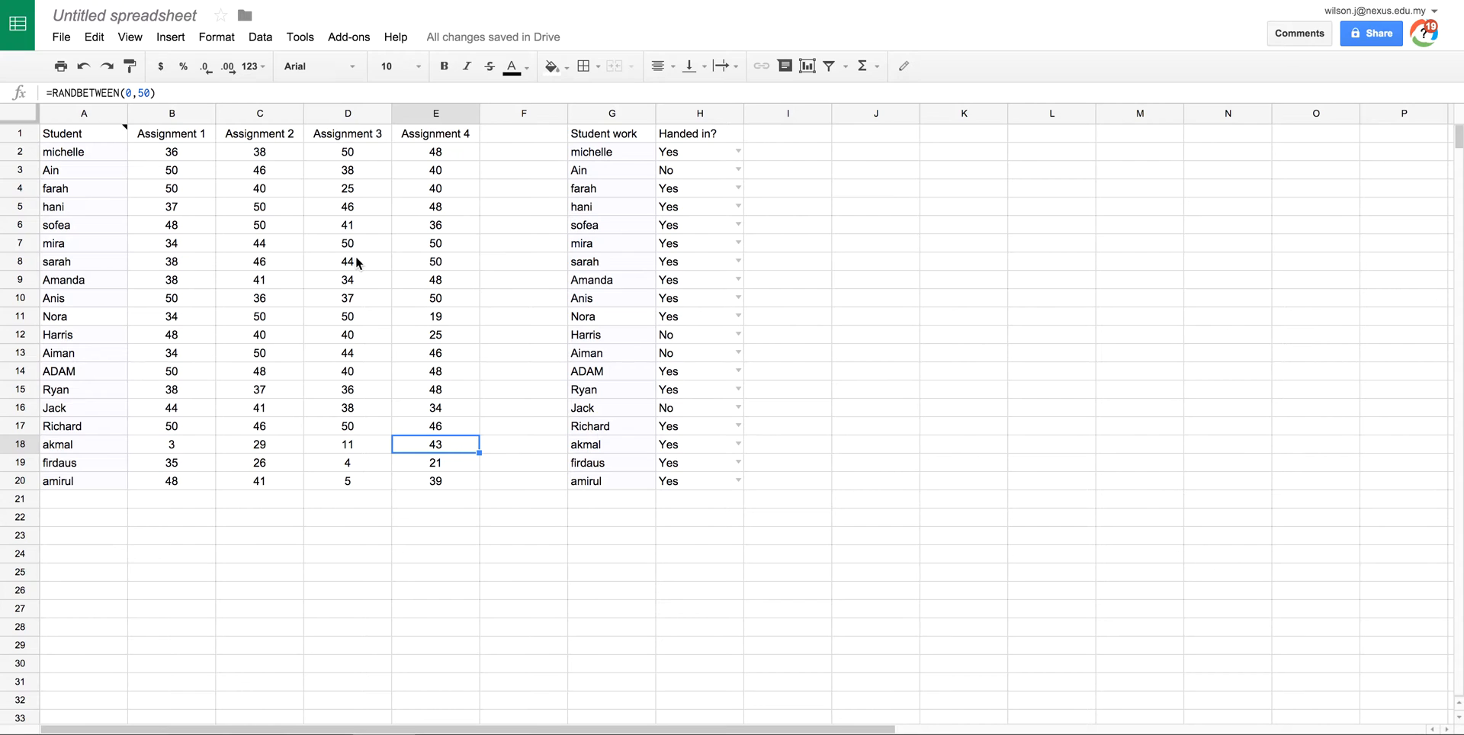
click(195, 210)
drag(107, 130, 399, 415)
click(287, 278)
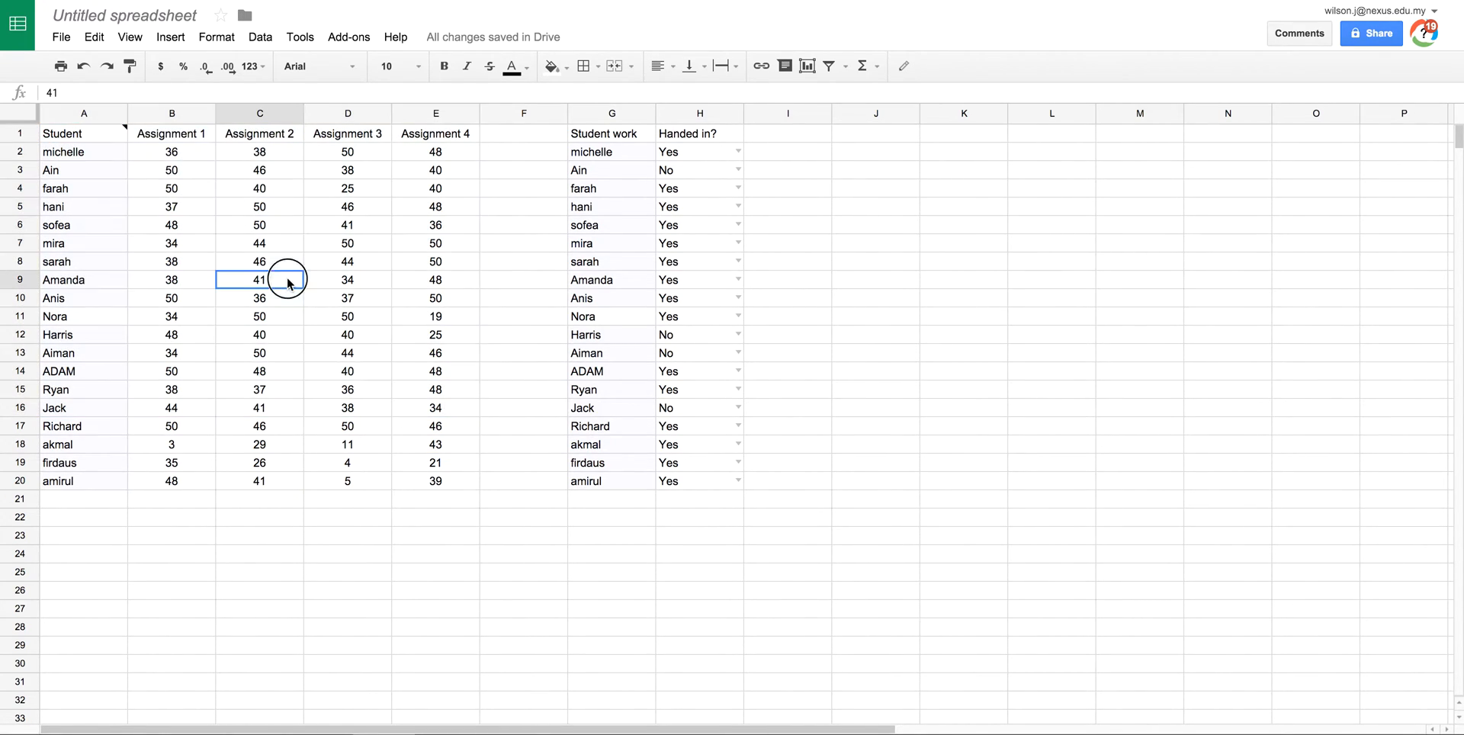
drag(171, 154, 435, 480)
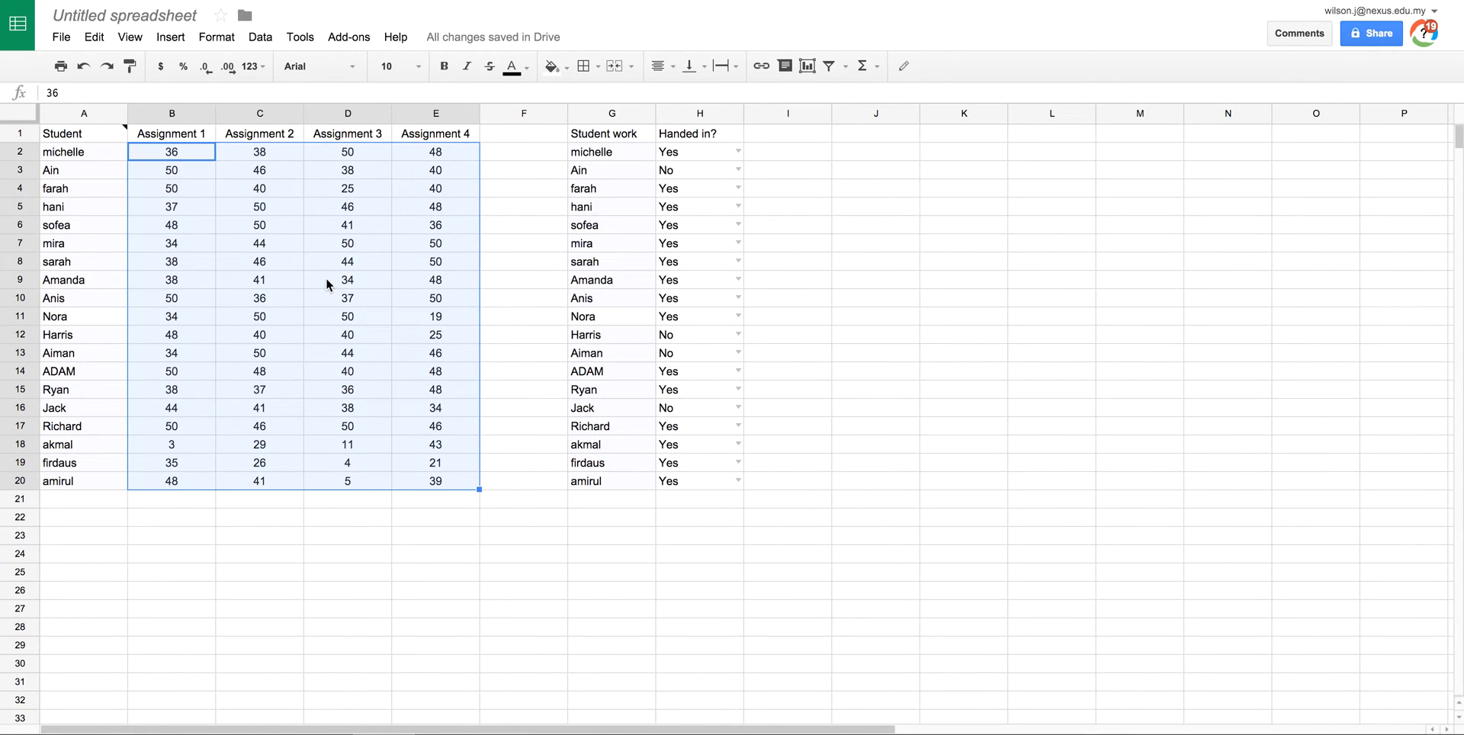
Step: Open Conditional formatting from the Format menu for the selected scores
click(263, 38)
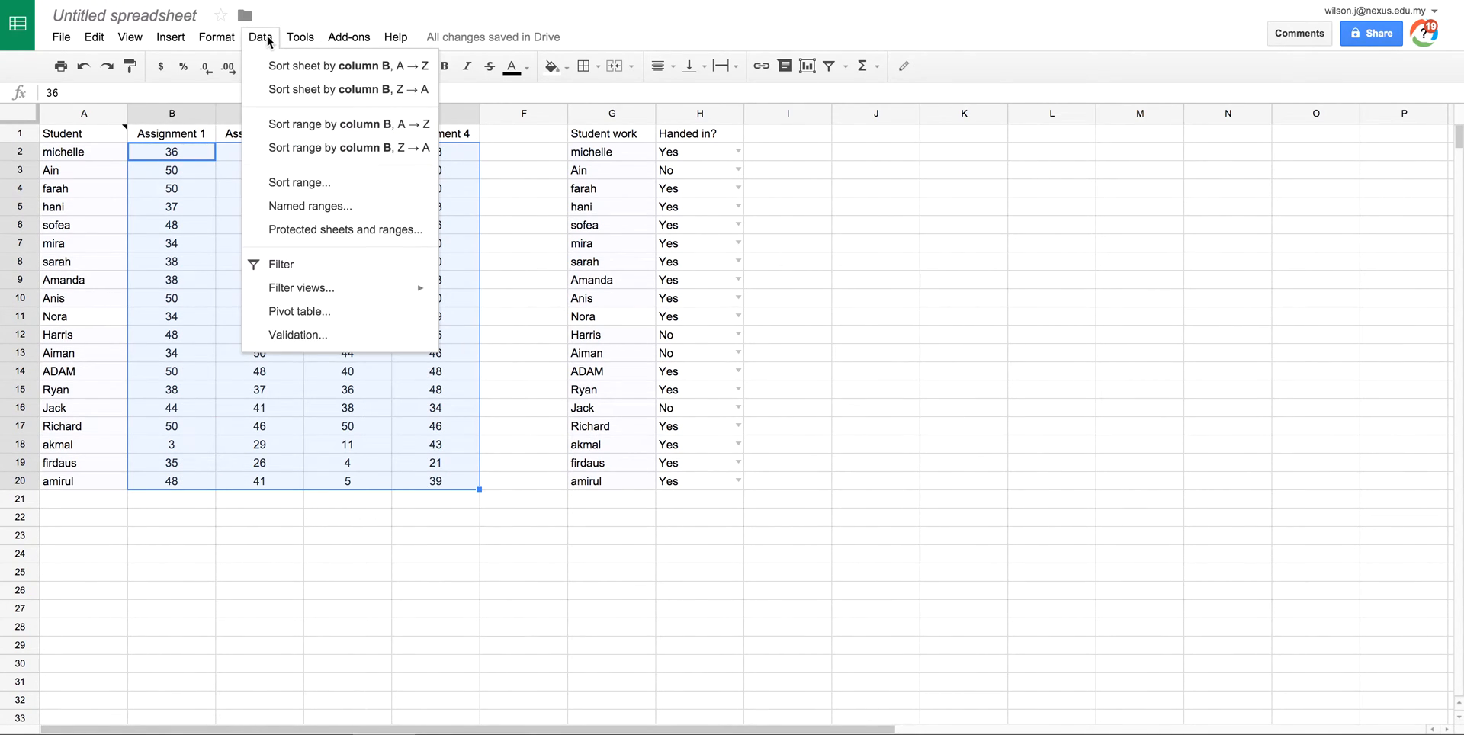
mouse_move(236, 38)
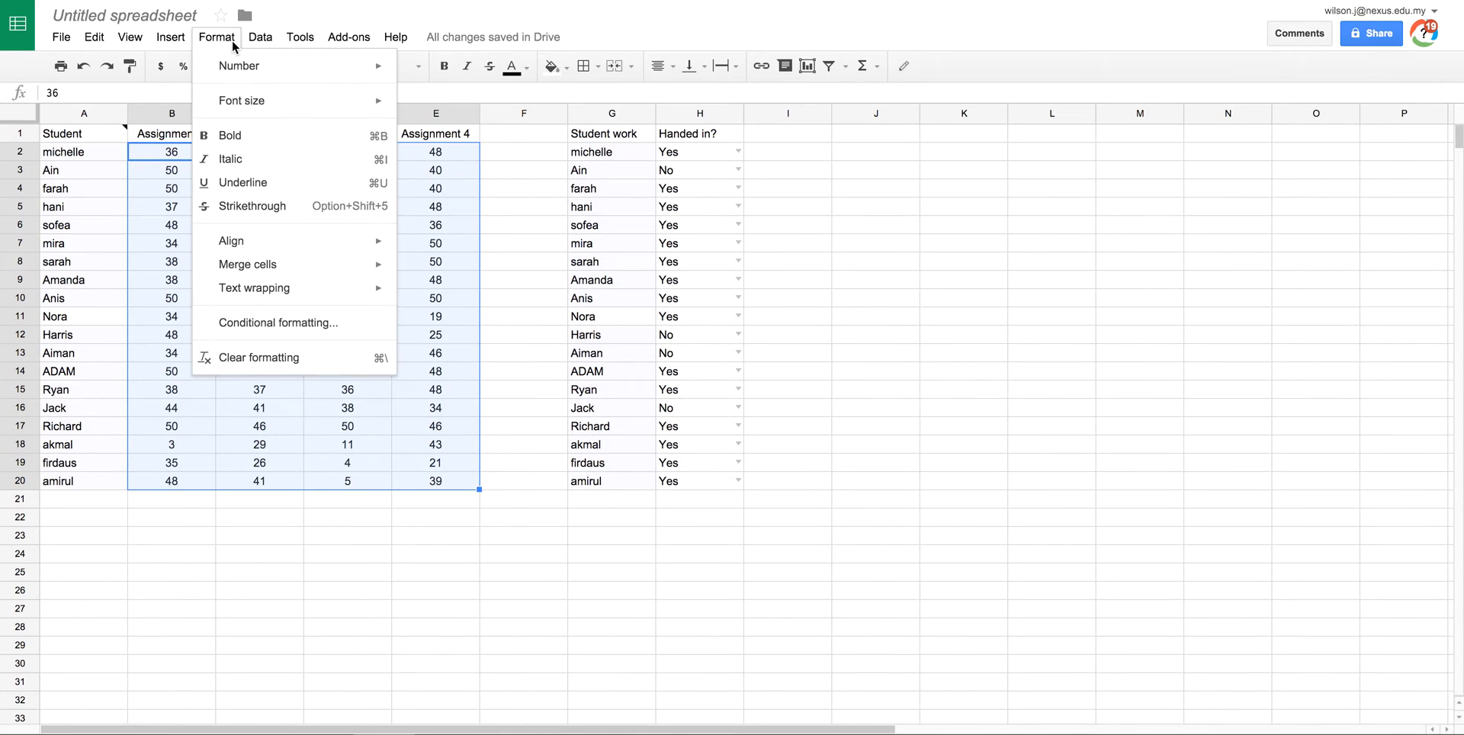
click(273, 325)
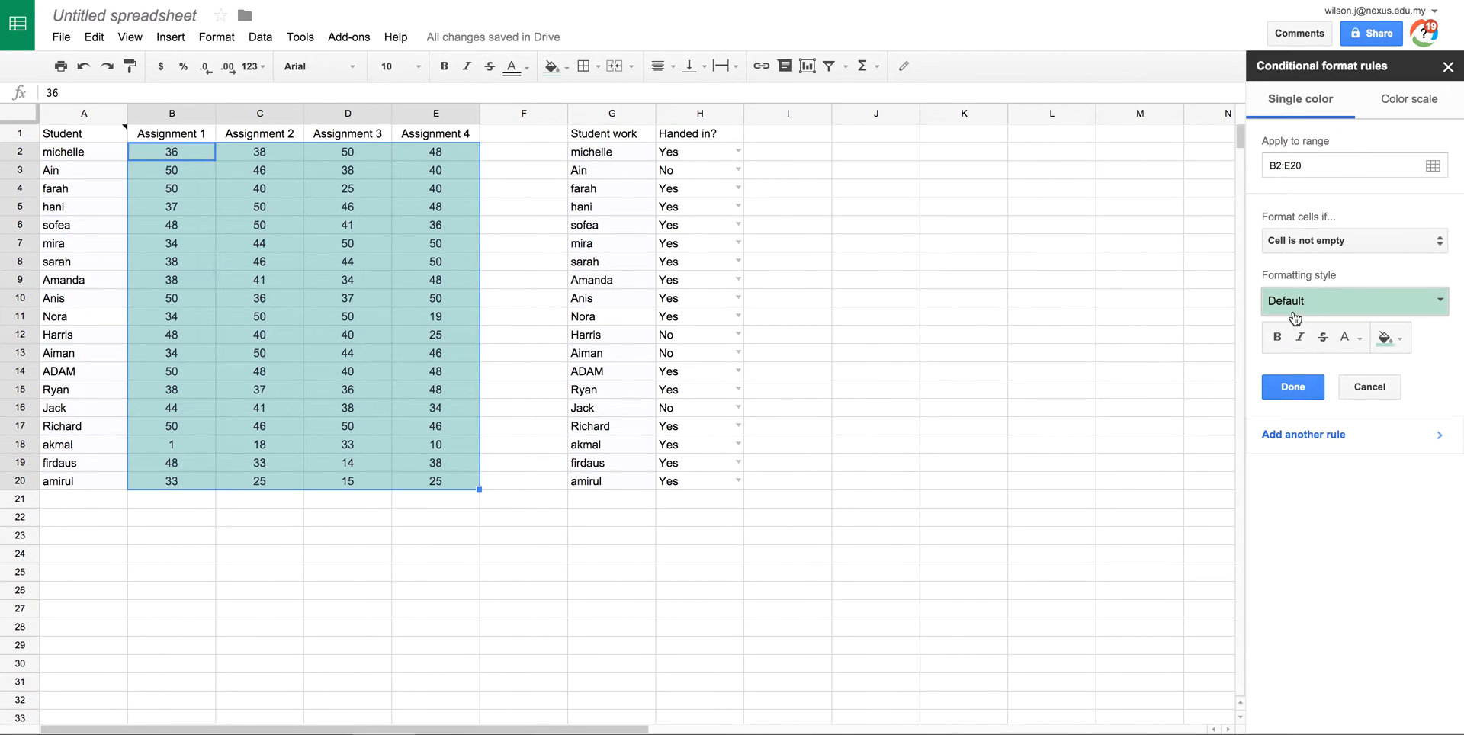
Step: Create an 'Is equal to' 50 rule using the default green style
click(1337, 240)
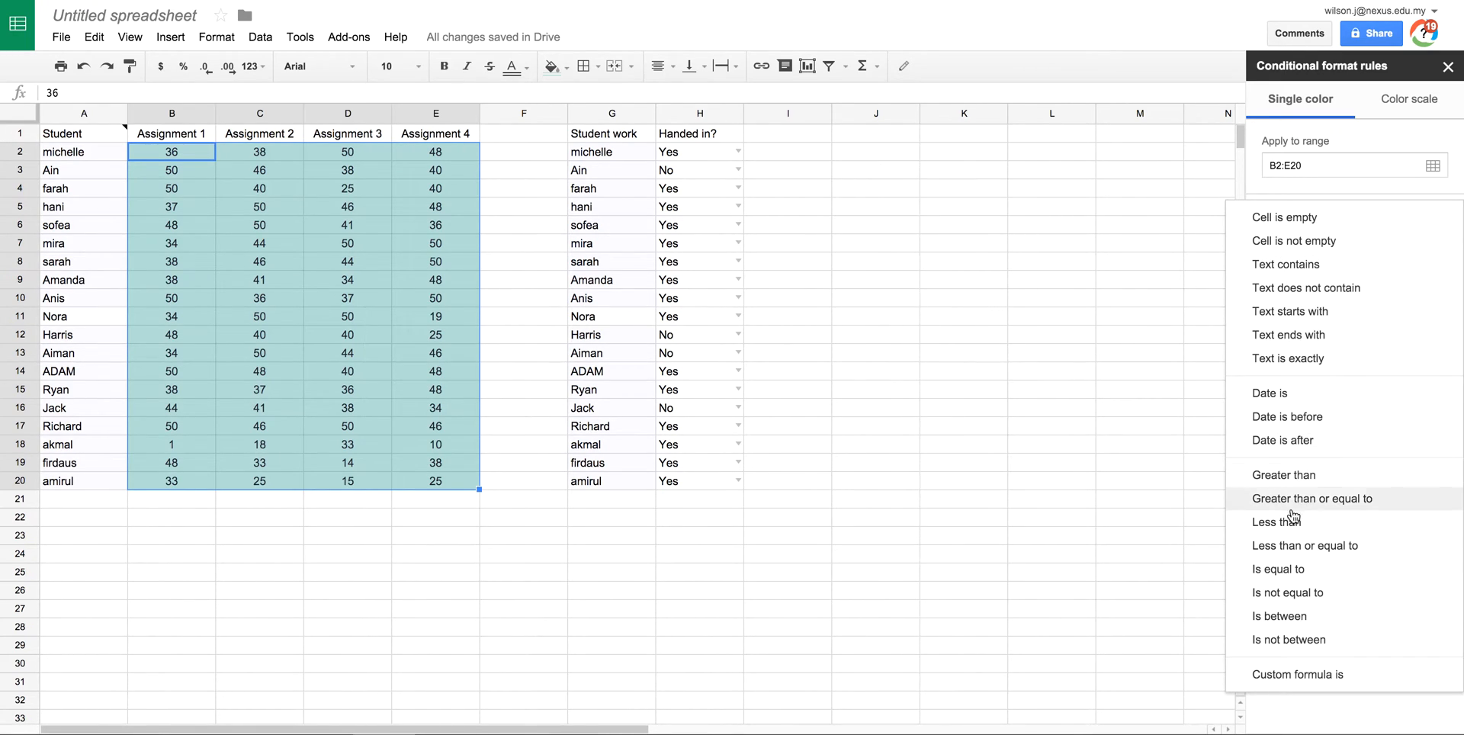
click(1287, 570)
click(1312, 275)
text(50)
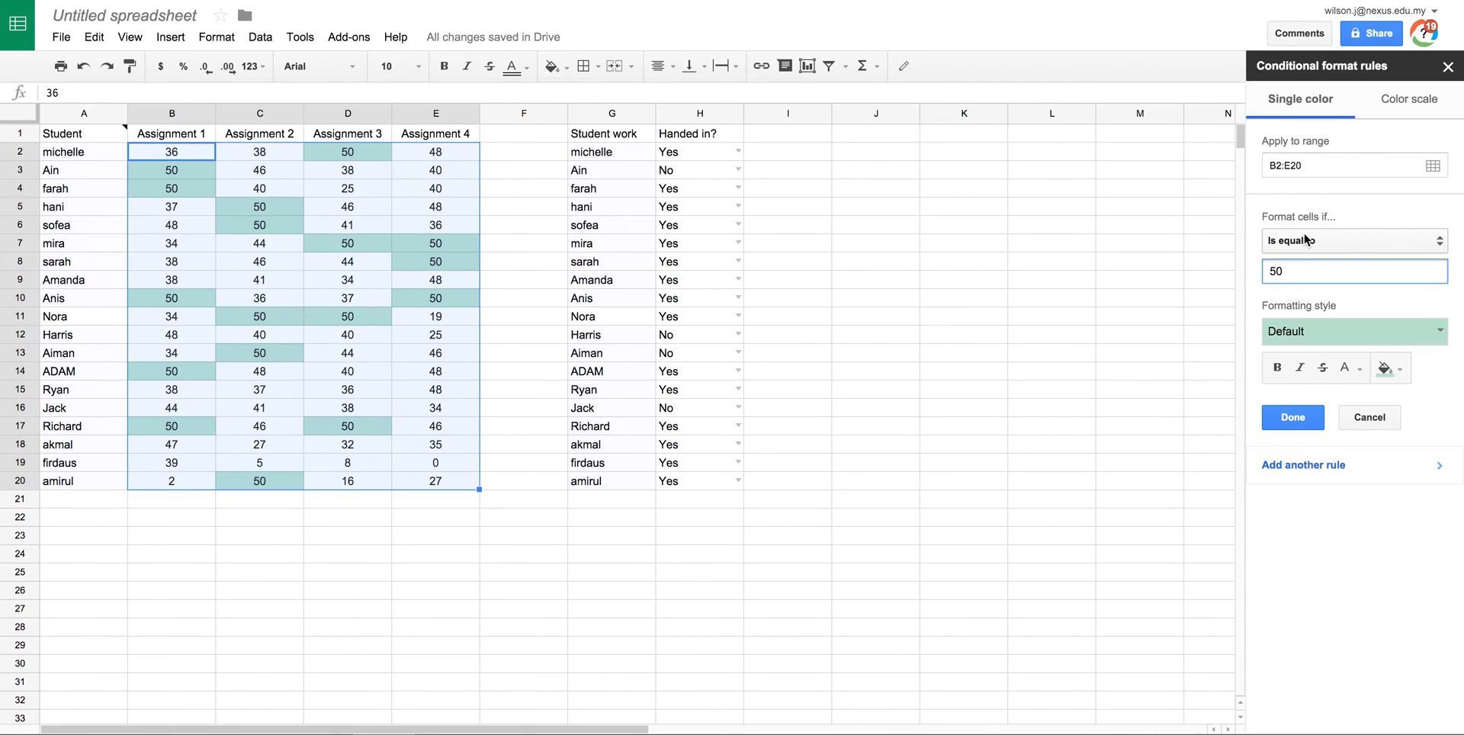
click(1304, 414)
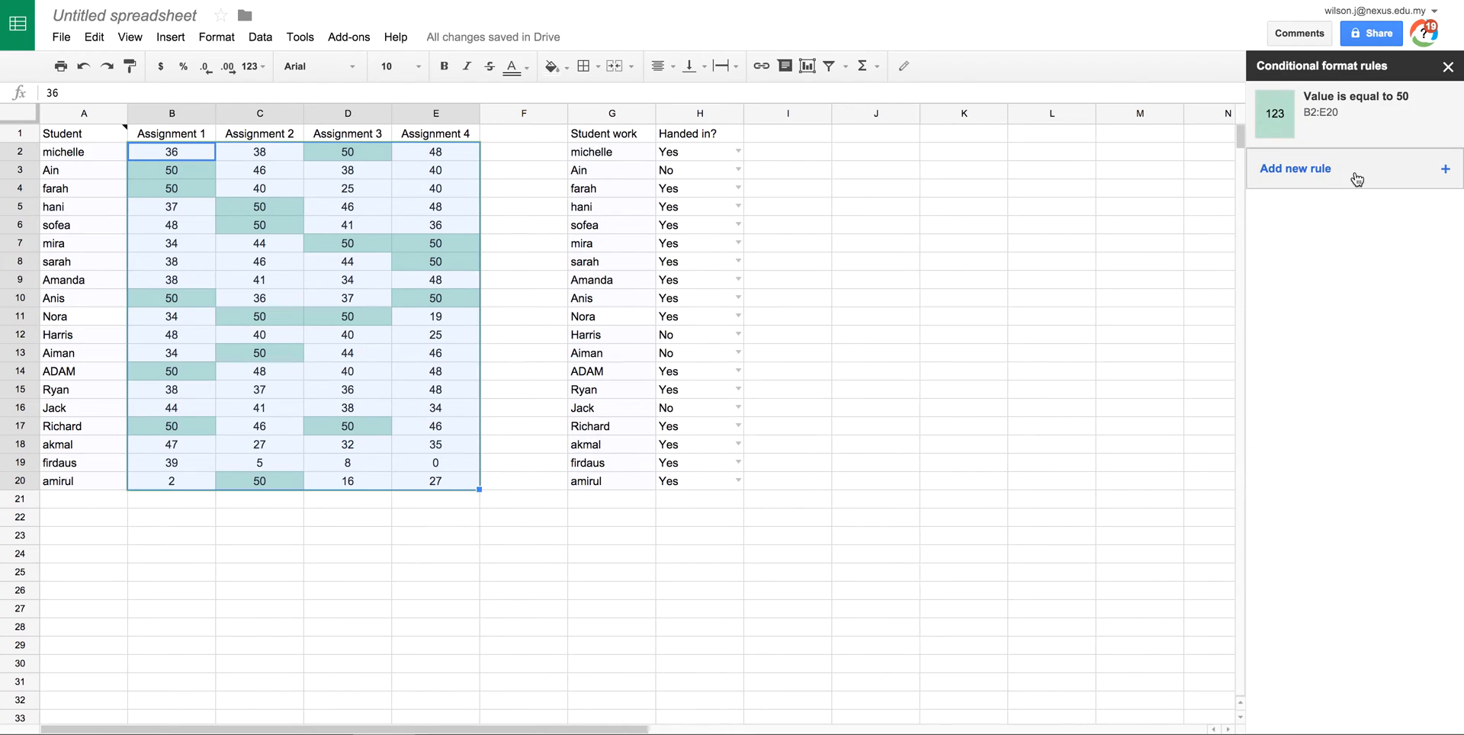
Step: Add a 'Less than' 10 rule with the red formatting style
click(1325, 172)
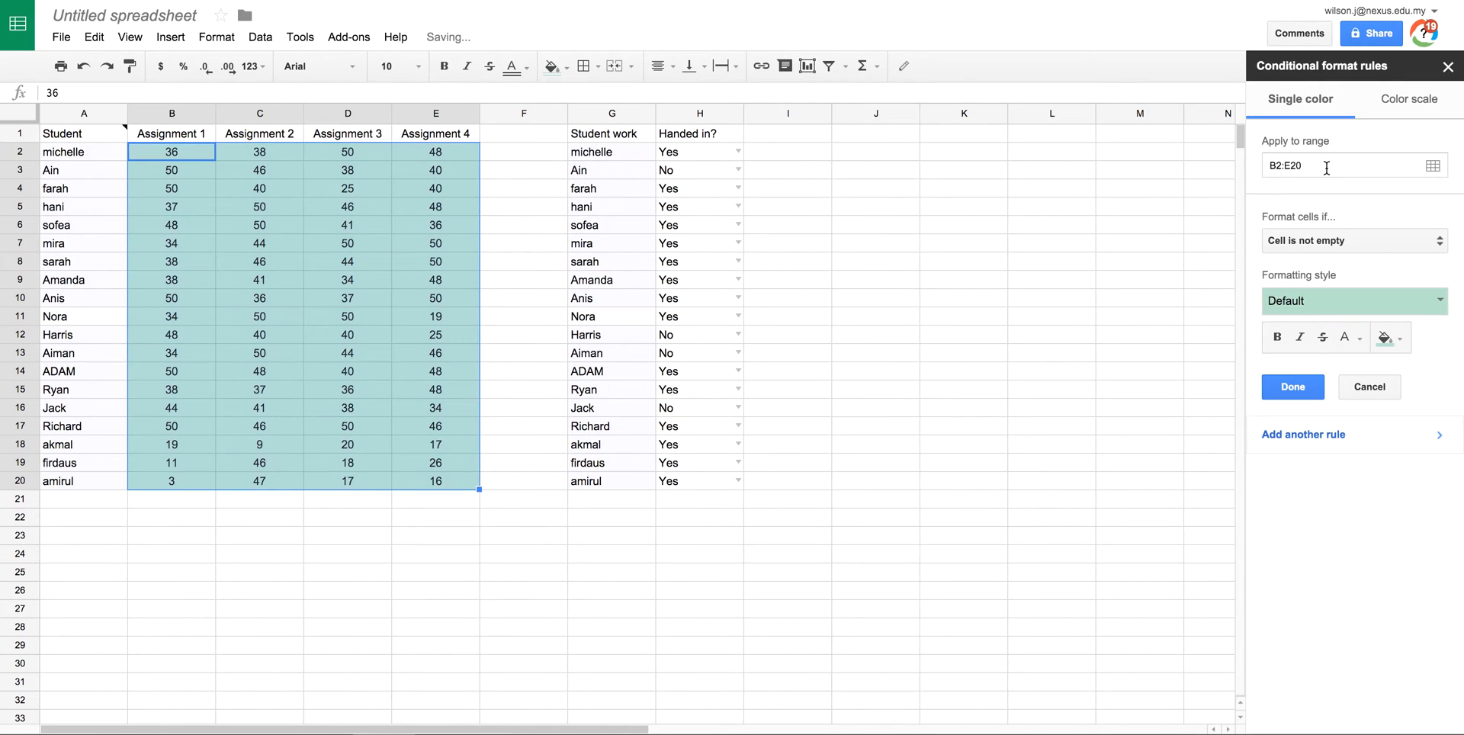
click(1336, 242)
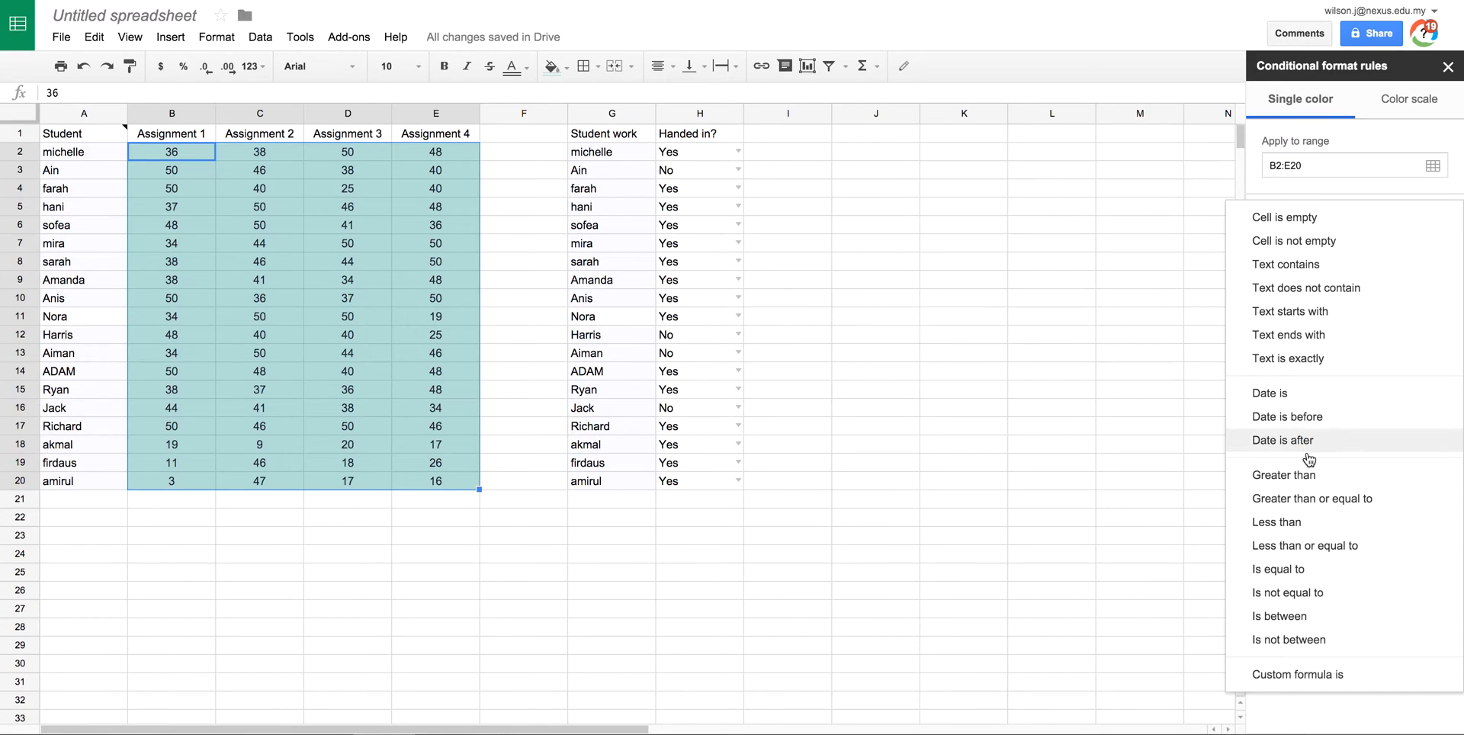
click(1294, 522)
click(1336, 271)
text(10)
click(1319, 332)
click(1416, 373)
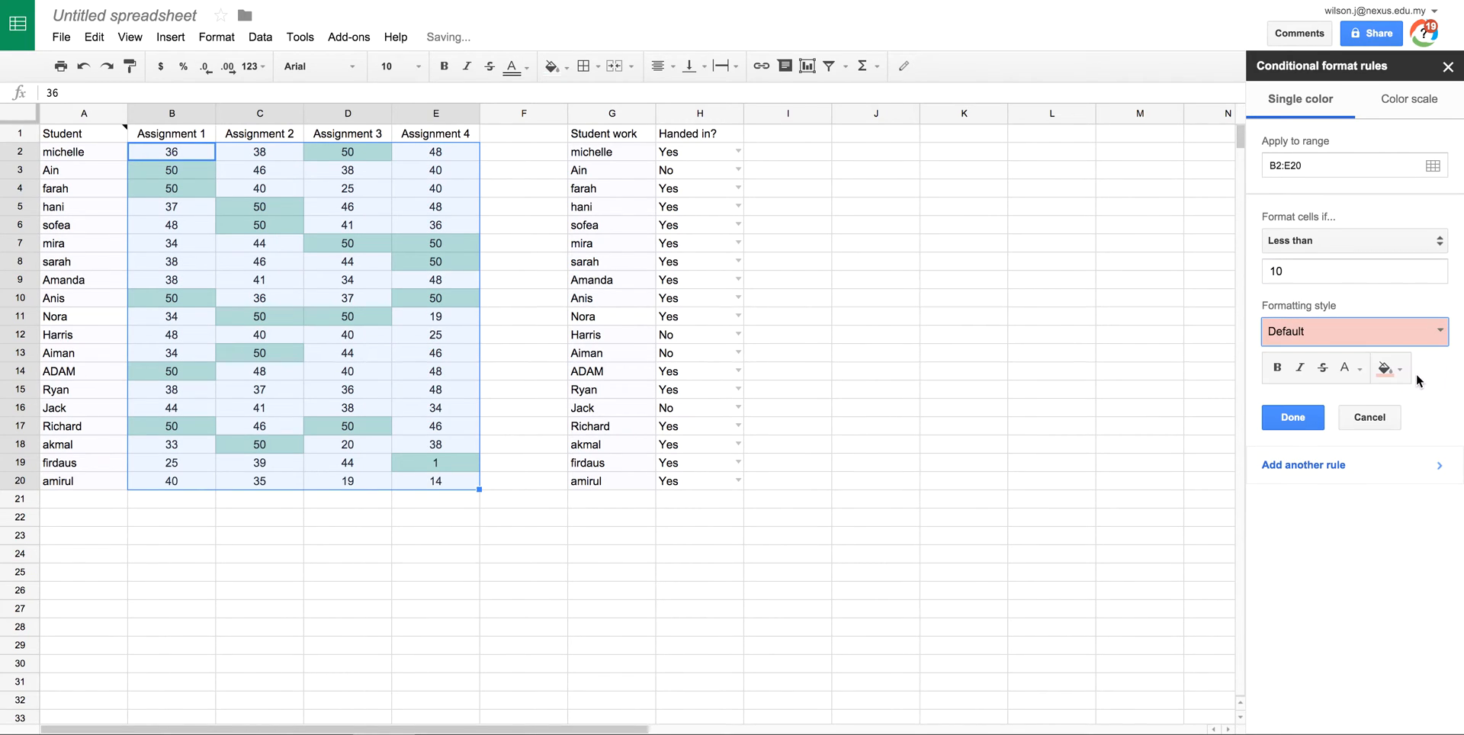
click(1294, 418)
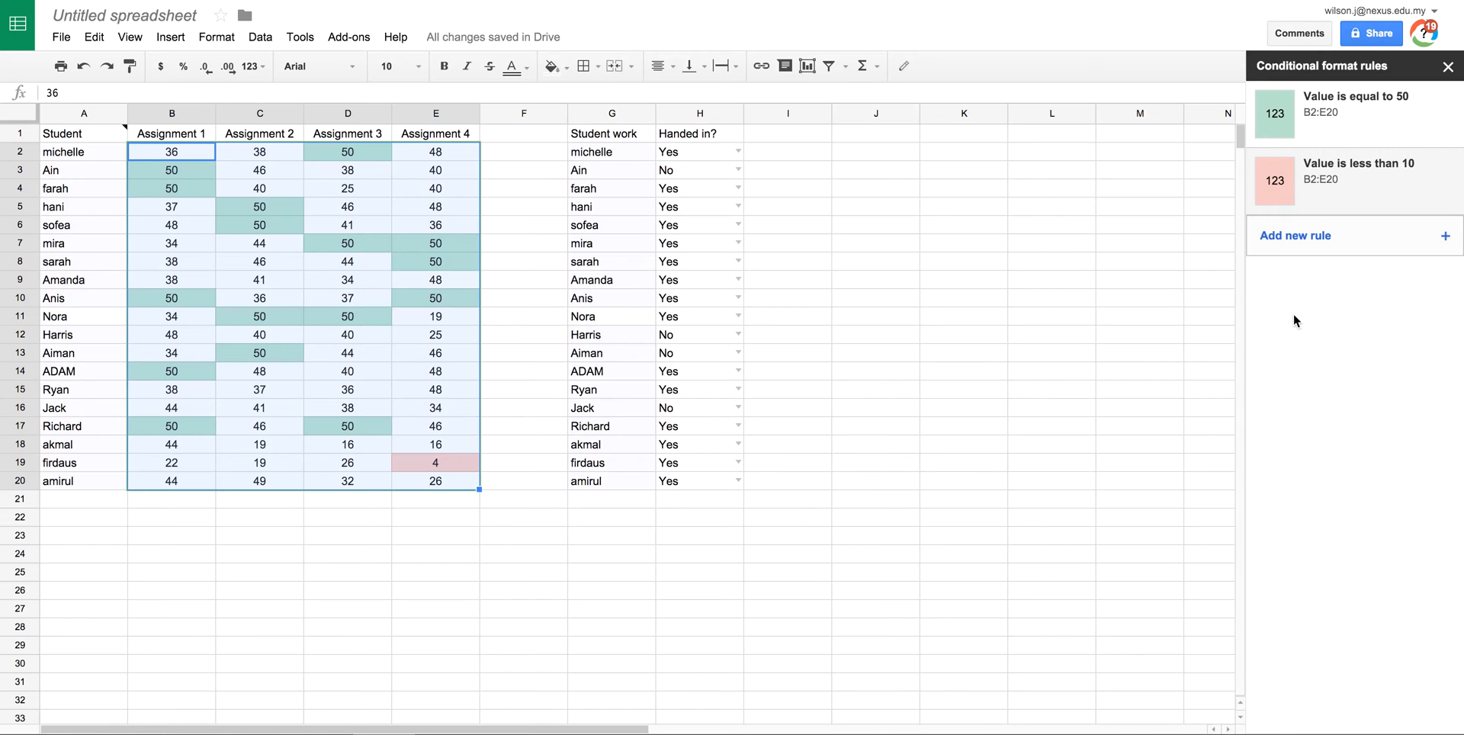
Step: Delete the less-than-10 and equal-to-50 rules
click(1403, 191)
click(1367, 421)
click(1442, 178)
click(1445, 115)
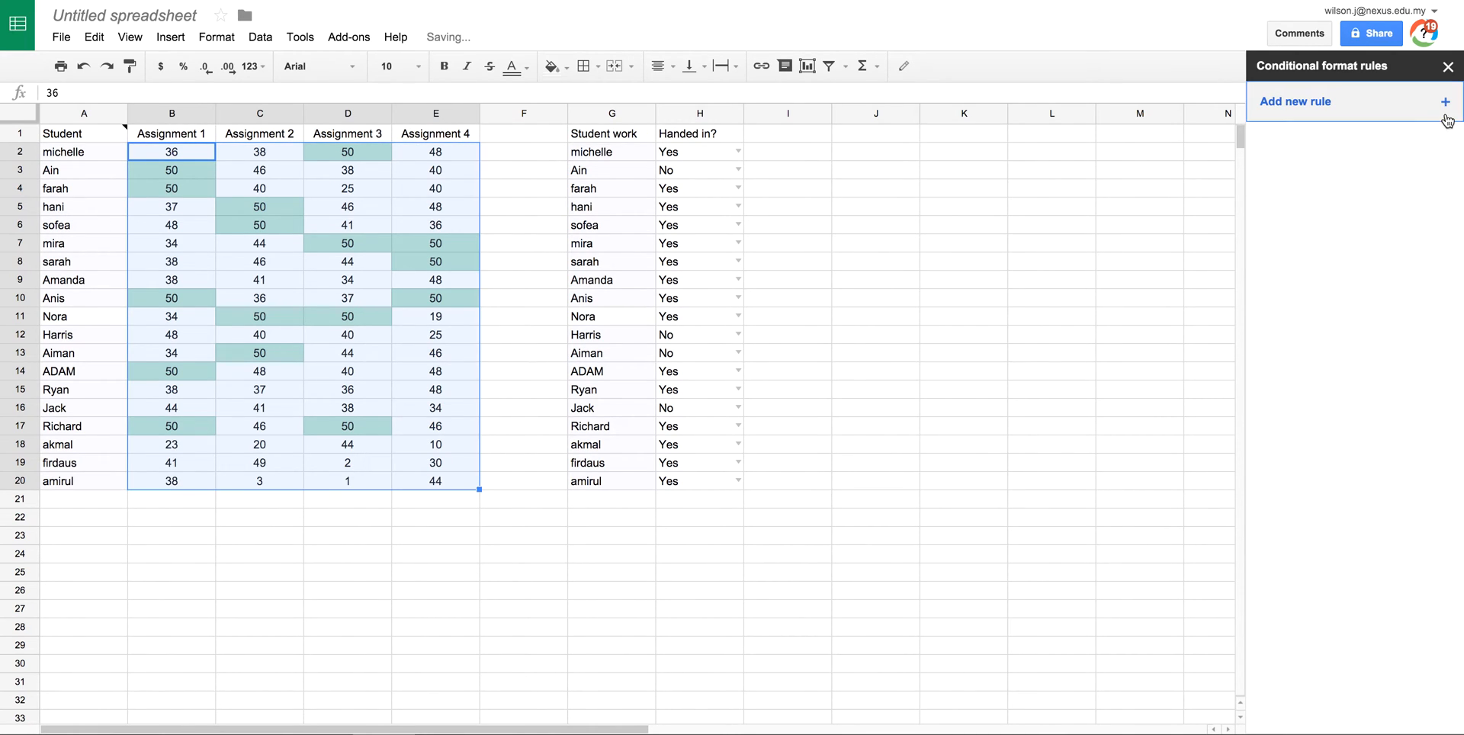
Step: Add a red–white–green colour scale rule to the scores B2:E20
click(1317, 103)
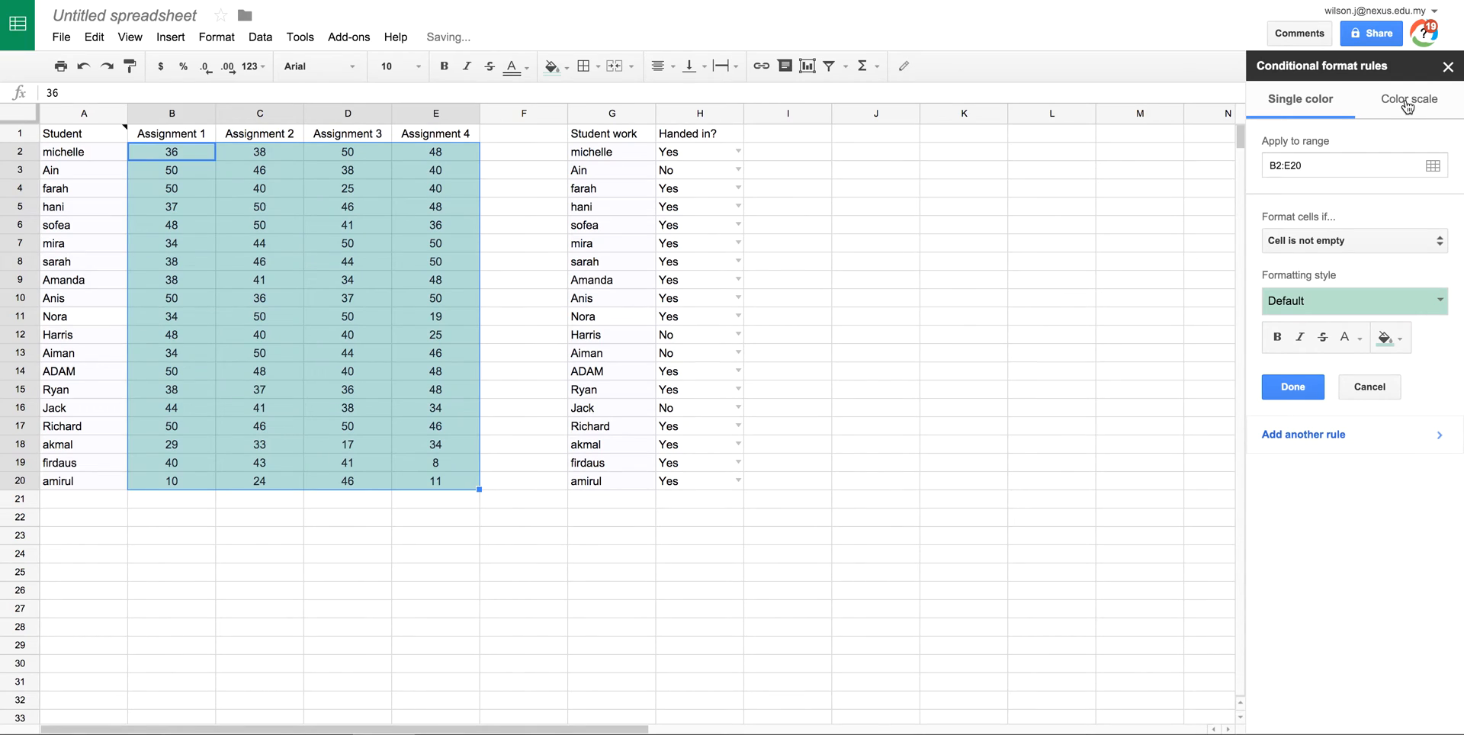
click(1407, 102)
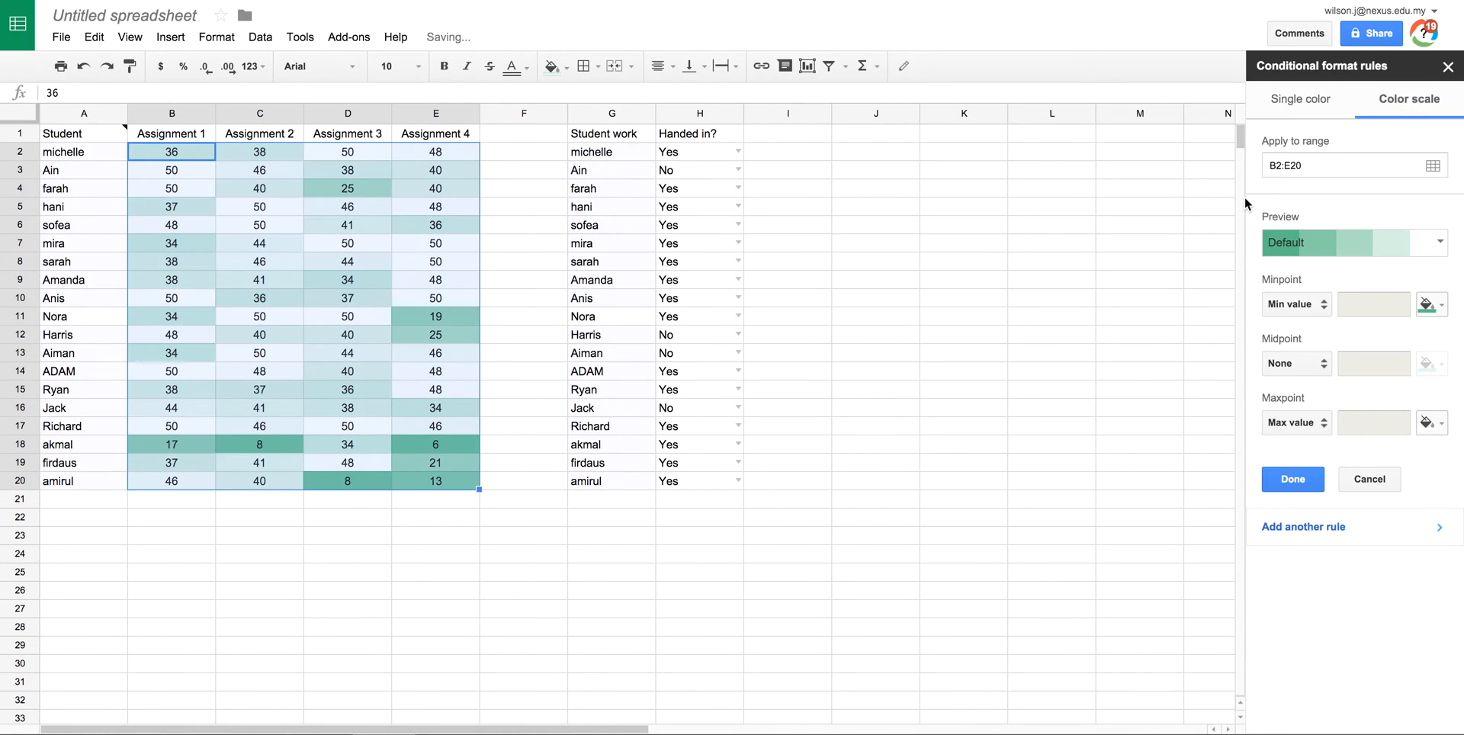
click(1439, 242)
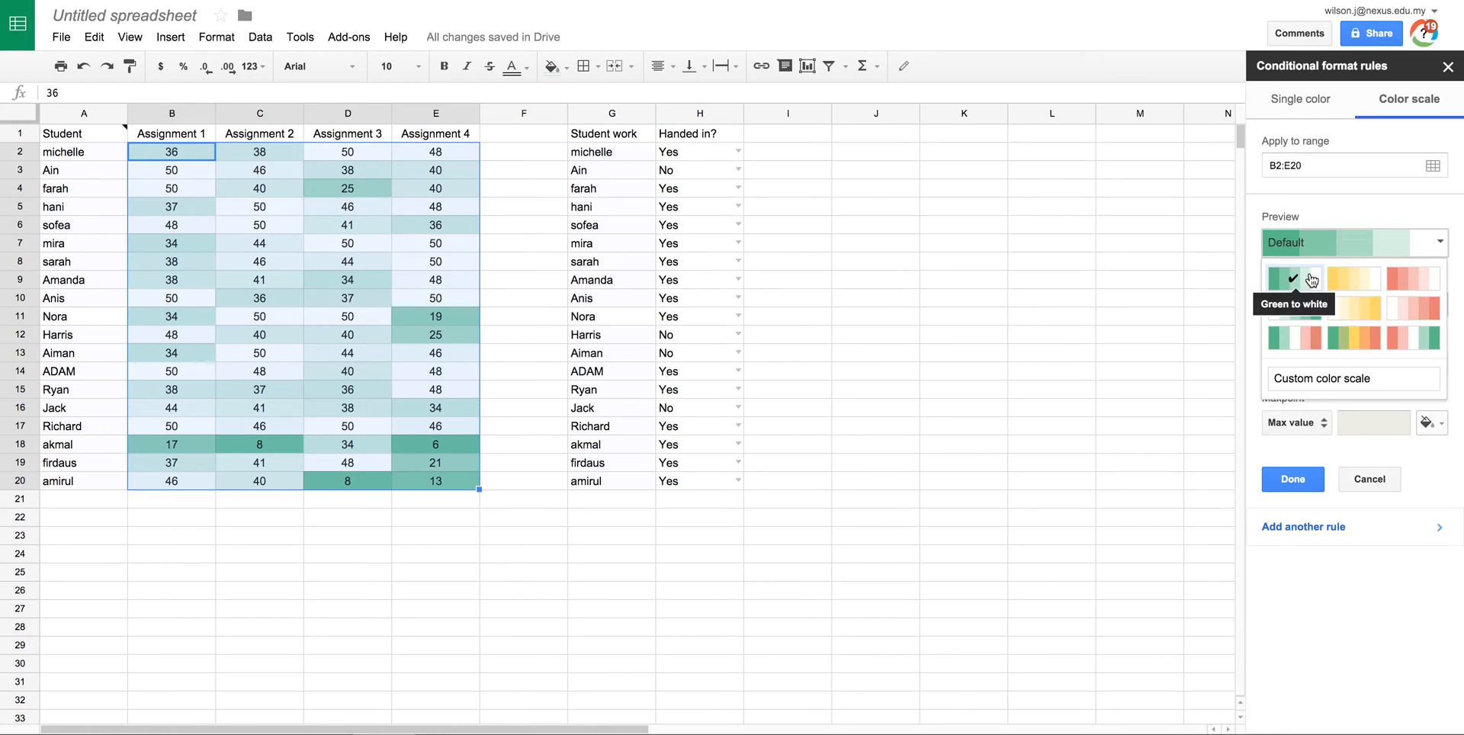
click(1361, 340)
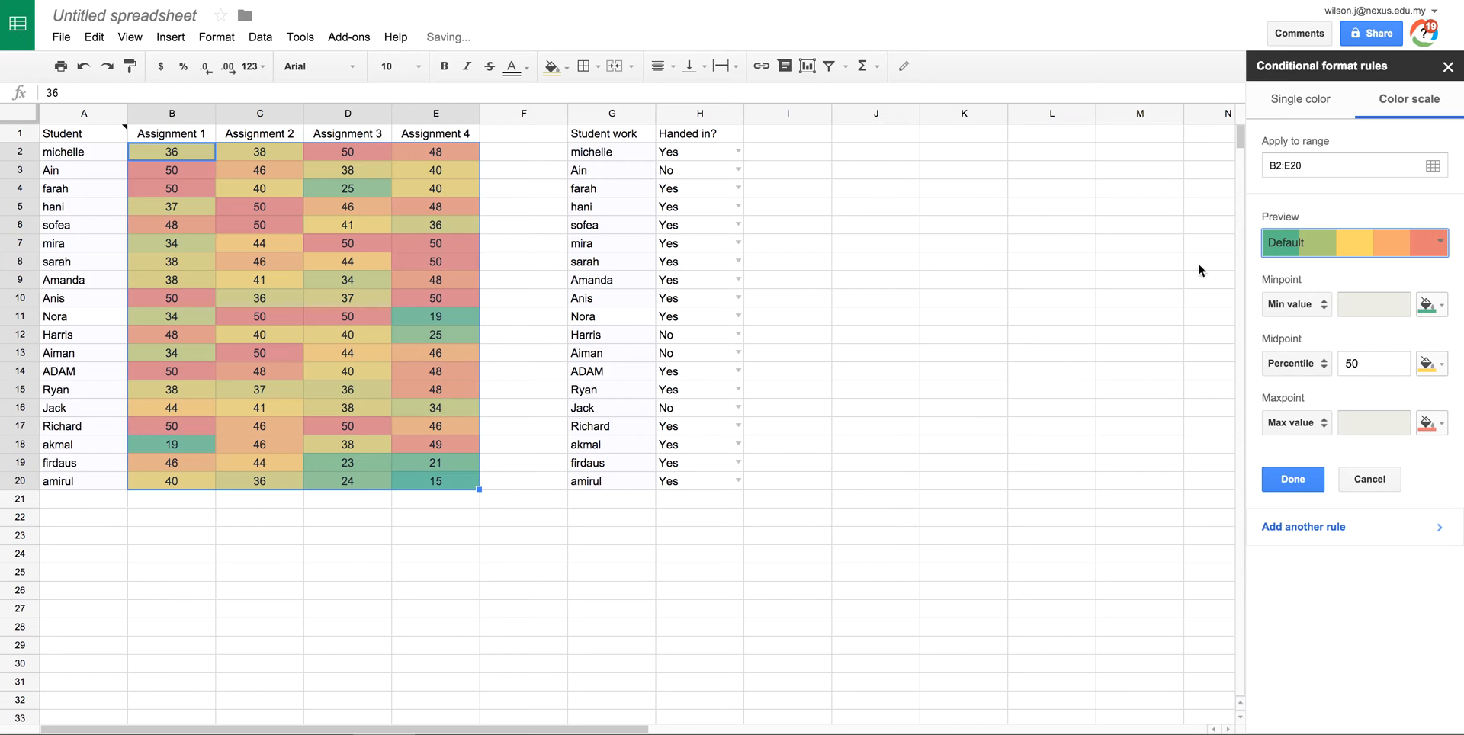
click(1439, 243)
click(1415, 342)
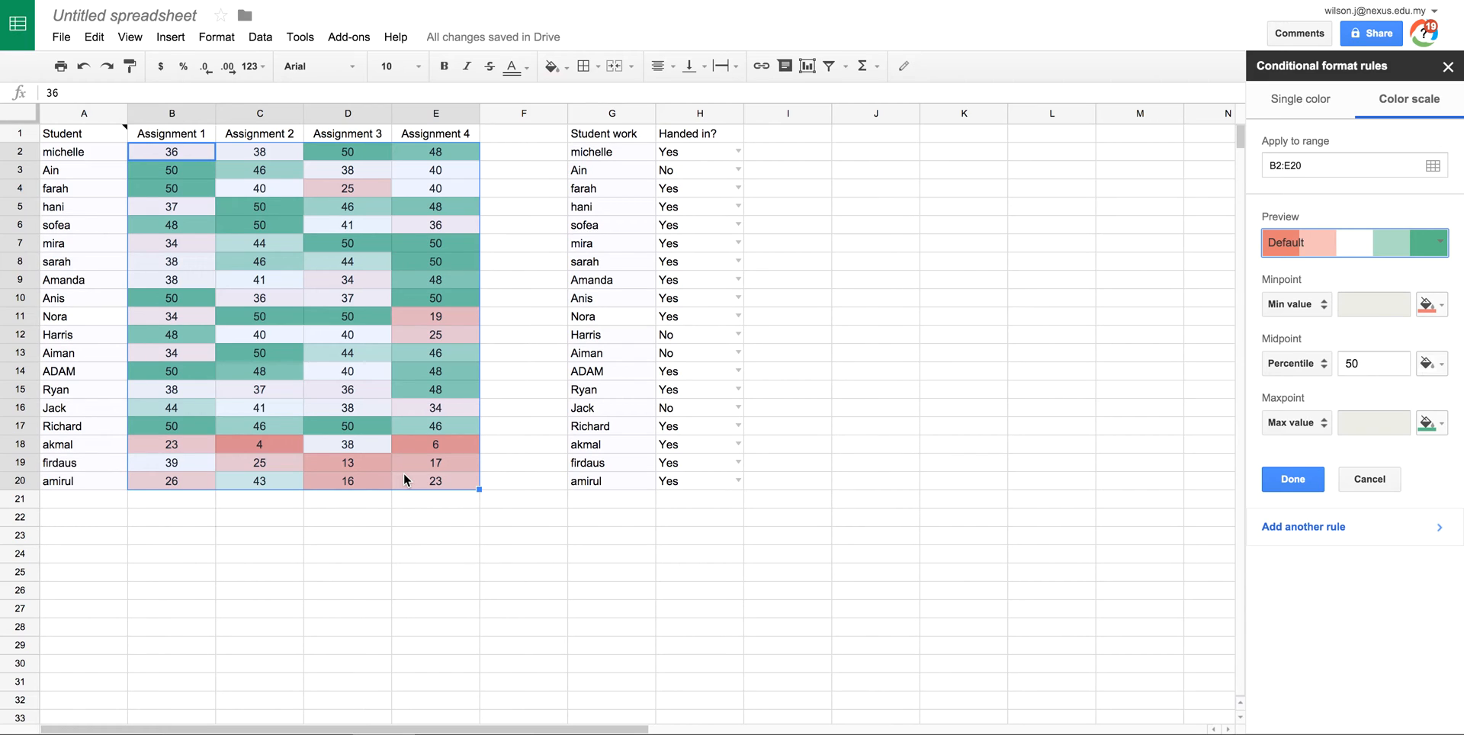
click(1294, 482)
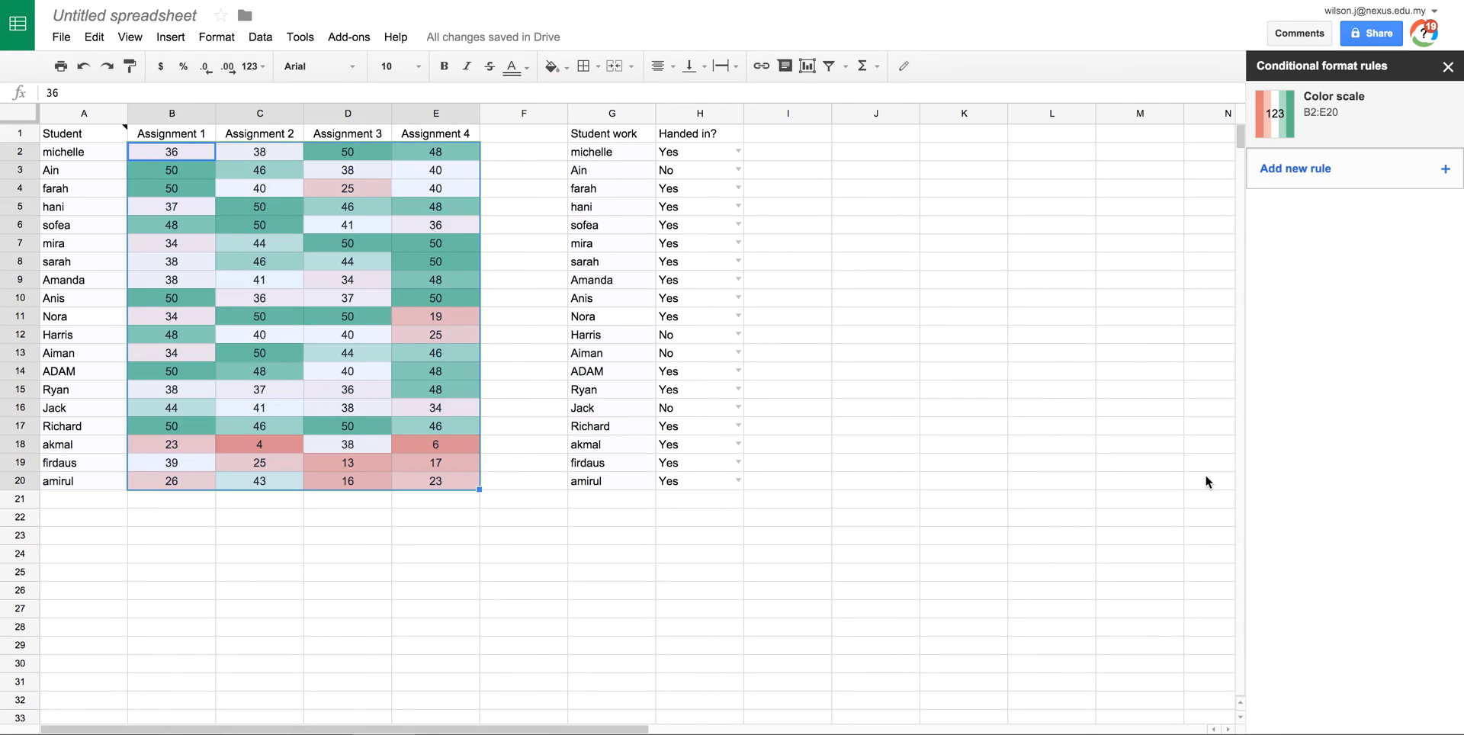
click(515, 407)
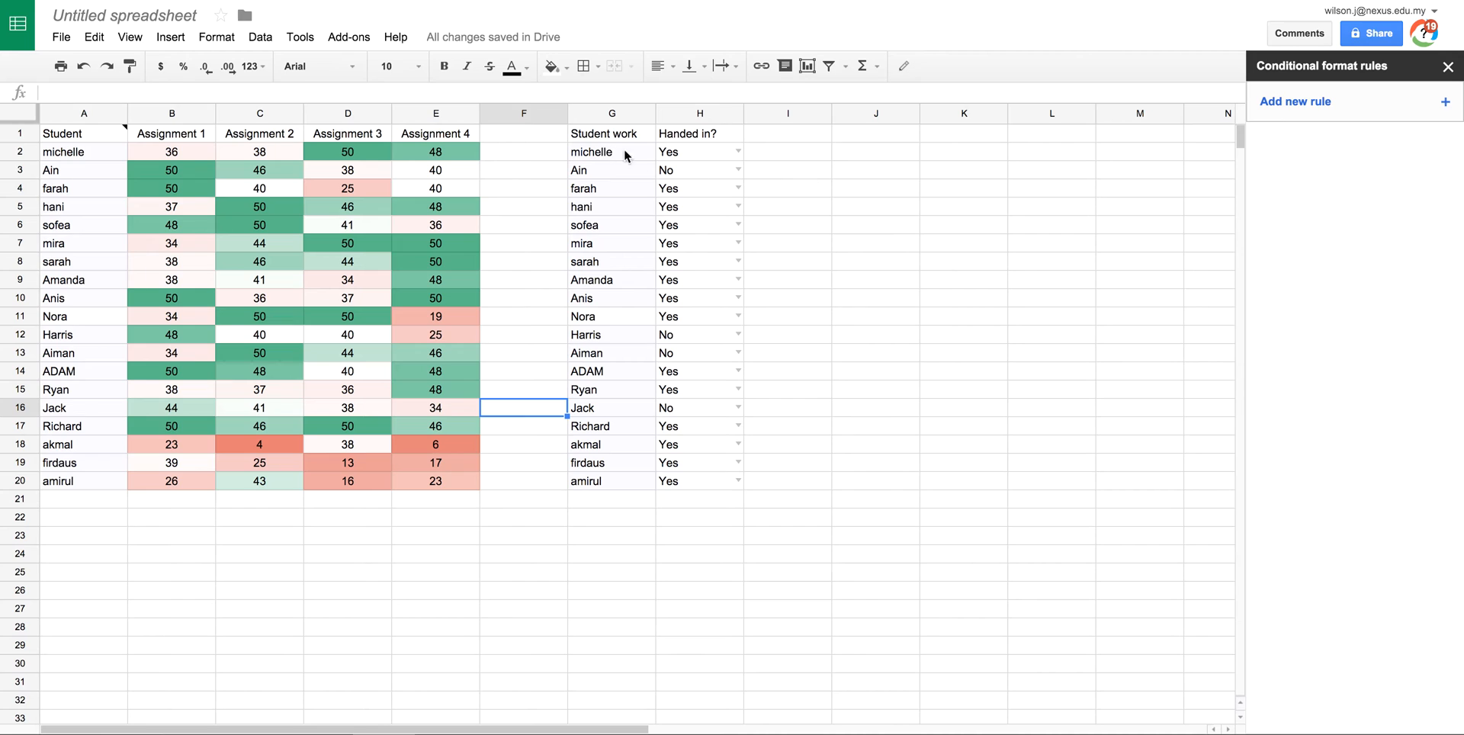
Step: Select H2:H20 and add a red-to-white preset colour scale rule
click(700, 153)
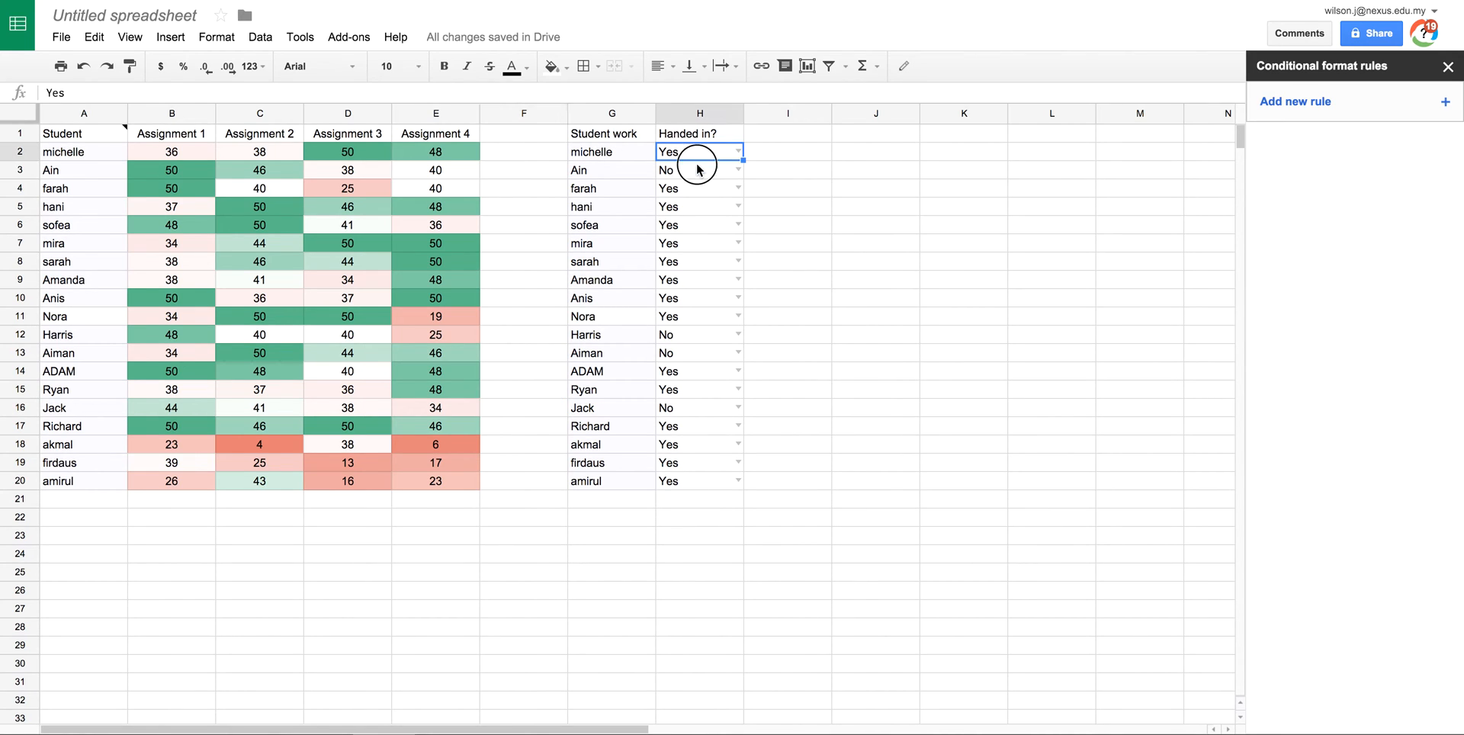
click(699, 170)
click(716, 147)
drag(710, 262, 696, 483)
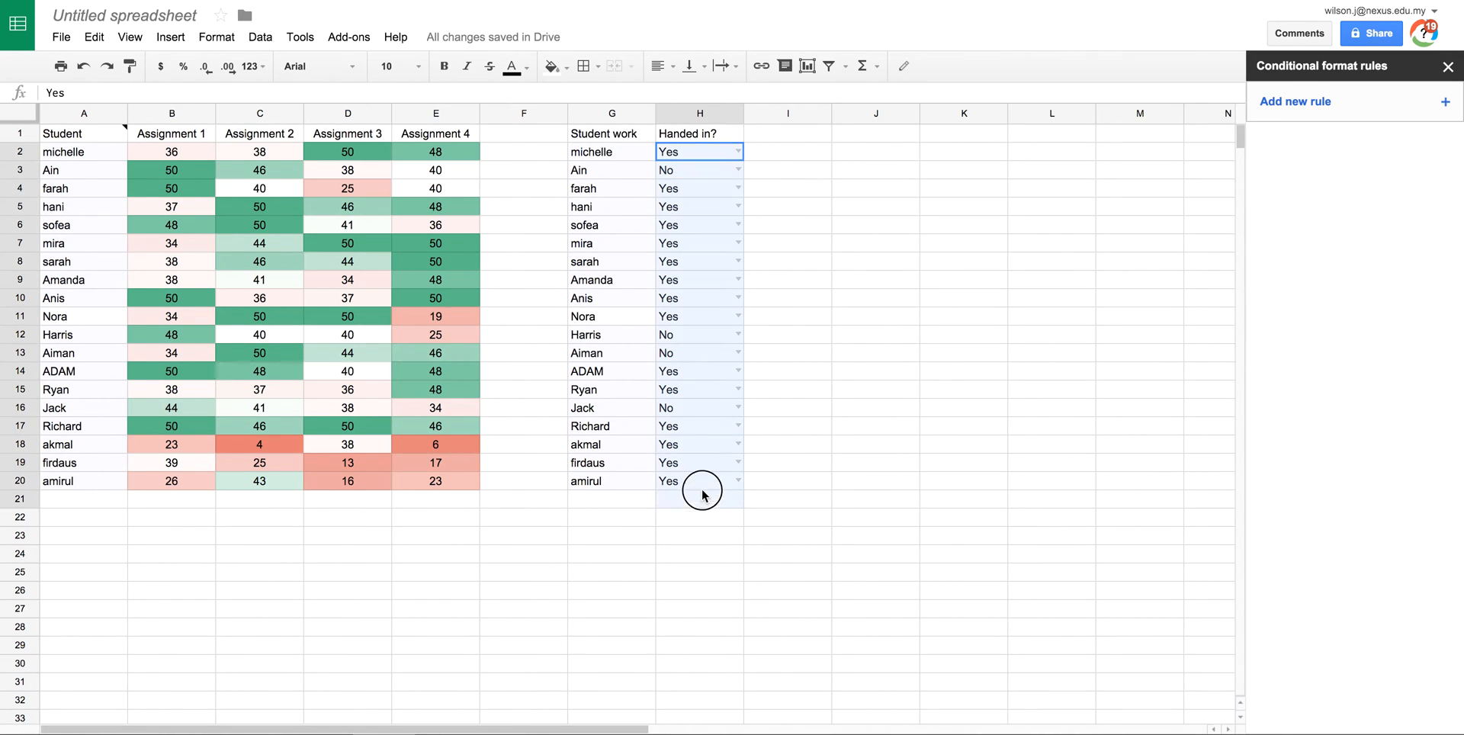
click(1315, 108)
click(1399, 106)
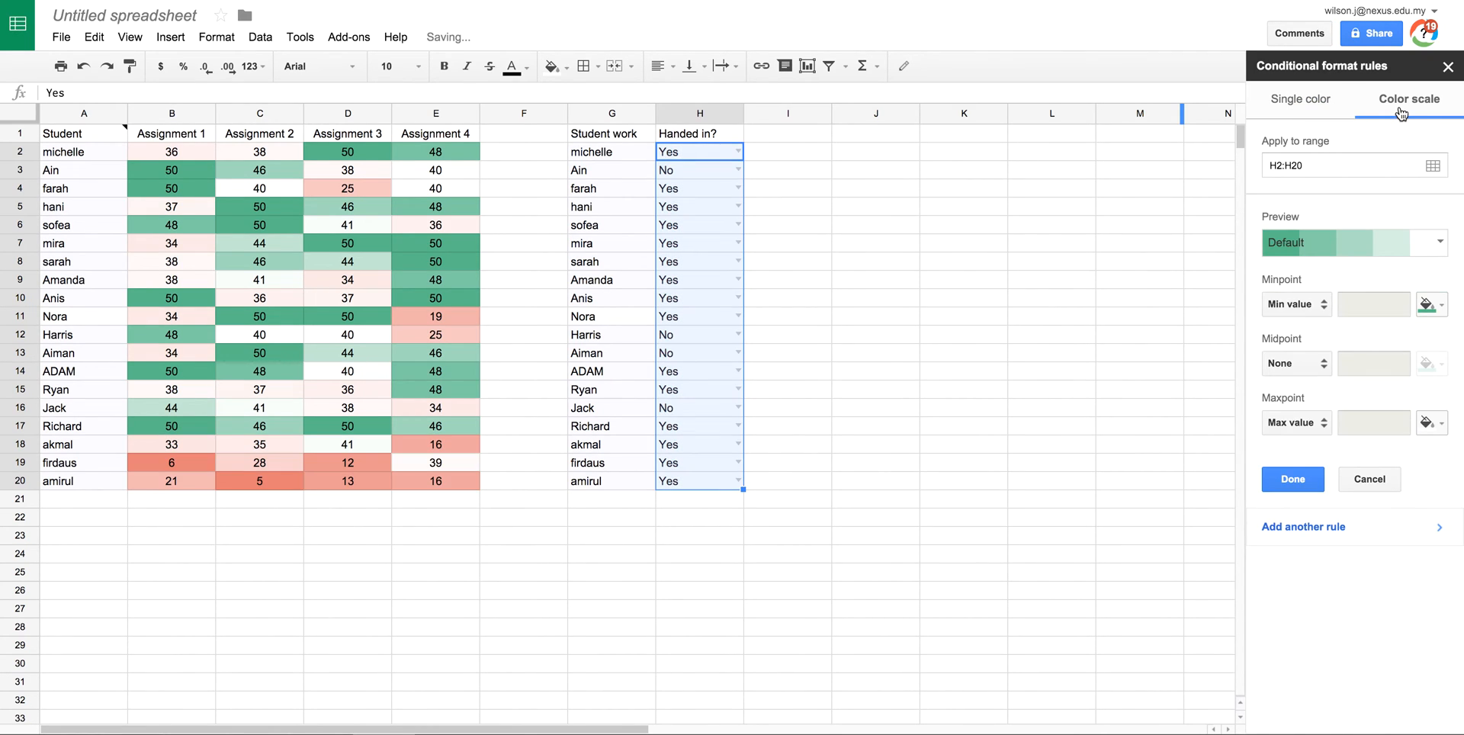
click(1343, 243)
click(1423, 282)
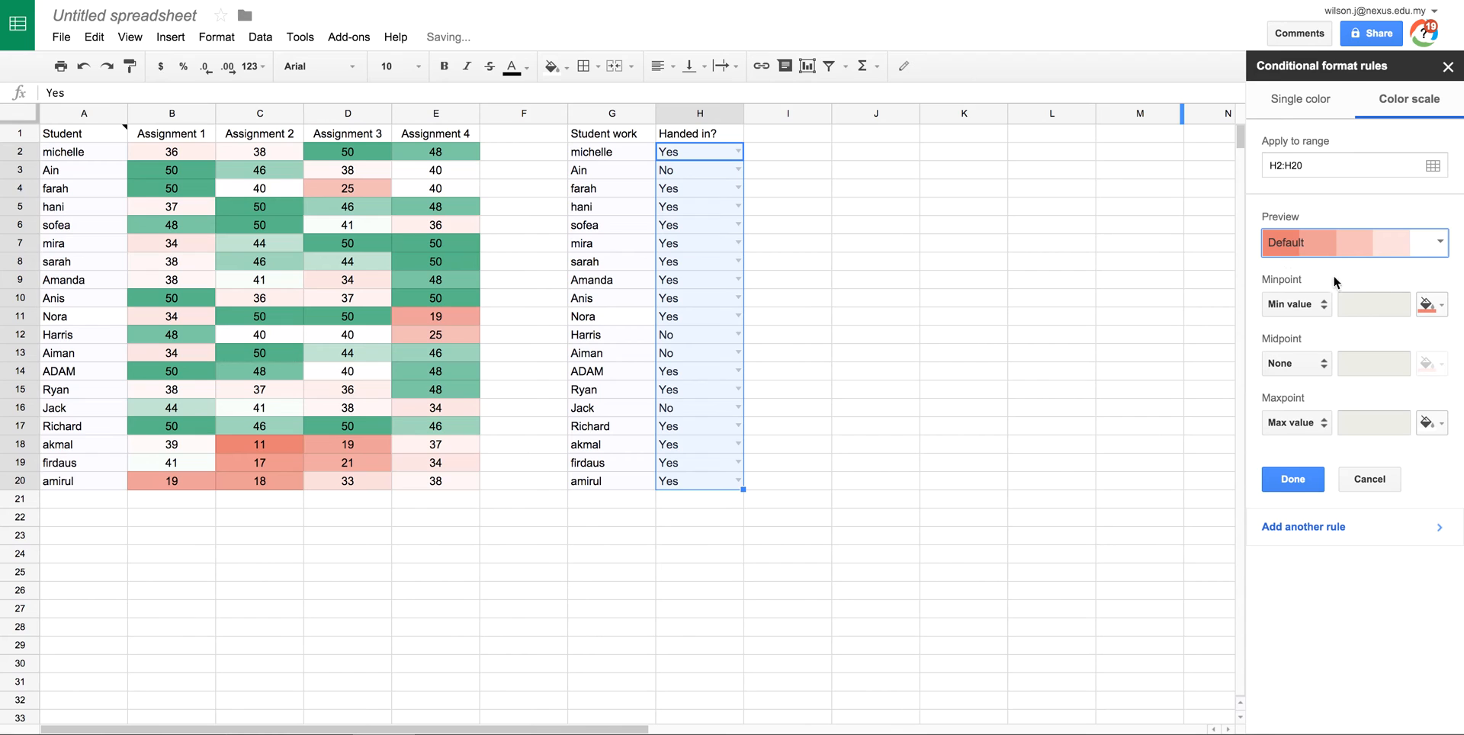
click(1298, 478)
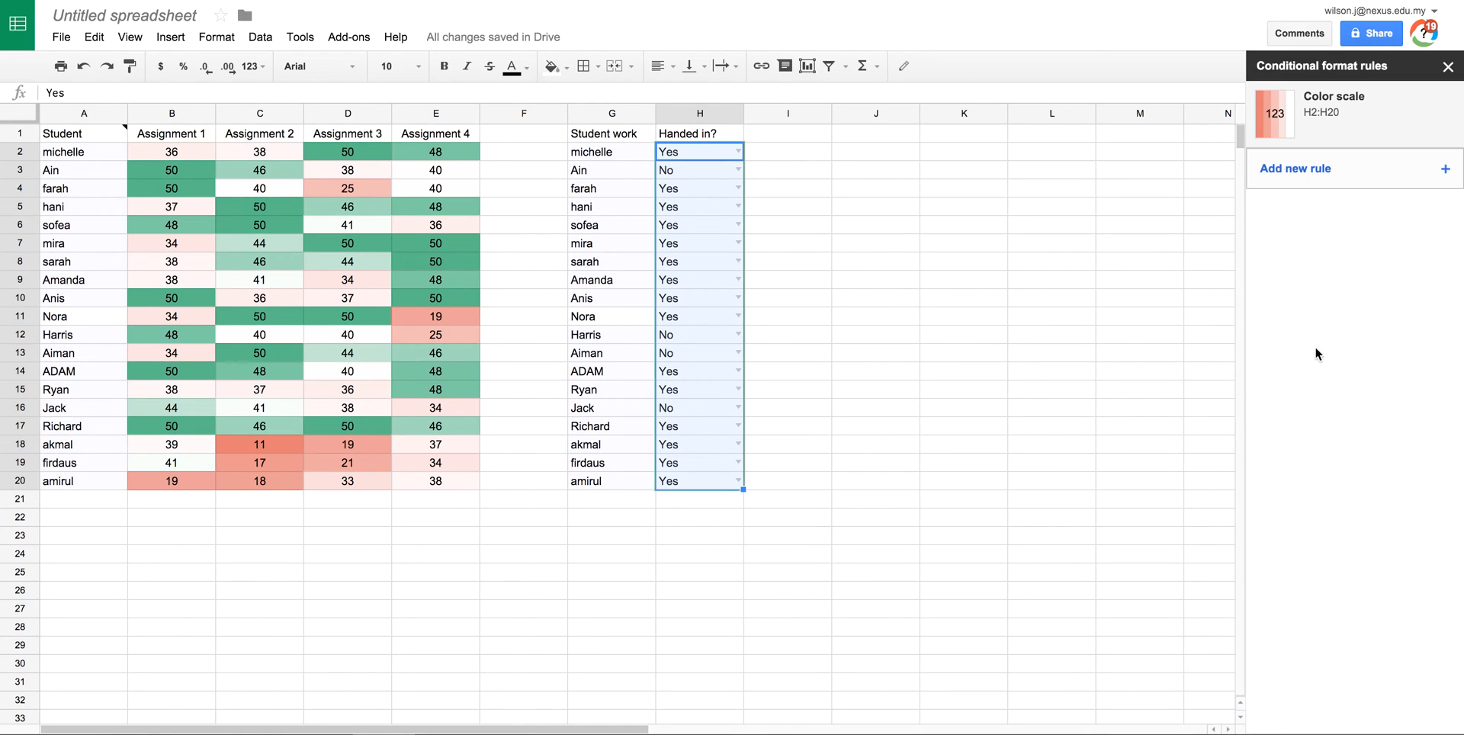
click(930, 203)
Step: Reopen the H2:H20 rule and switch it to Single color
drag(707, 153, 700, 477)
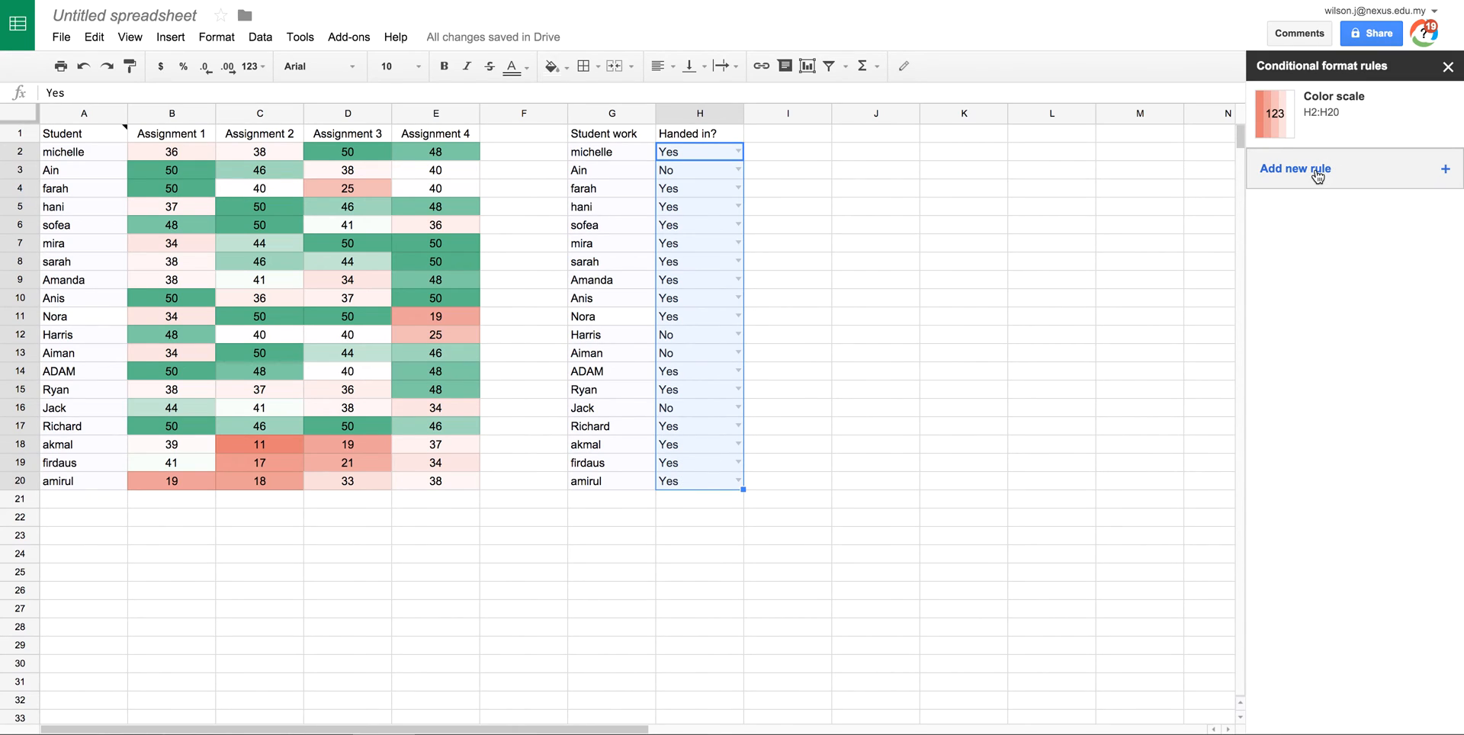
click(1375, 120)
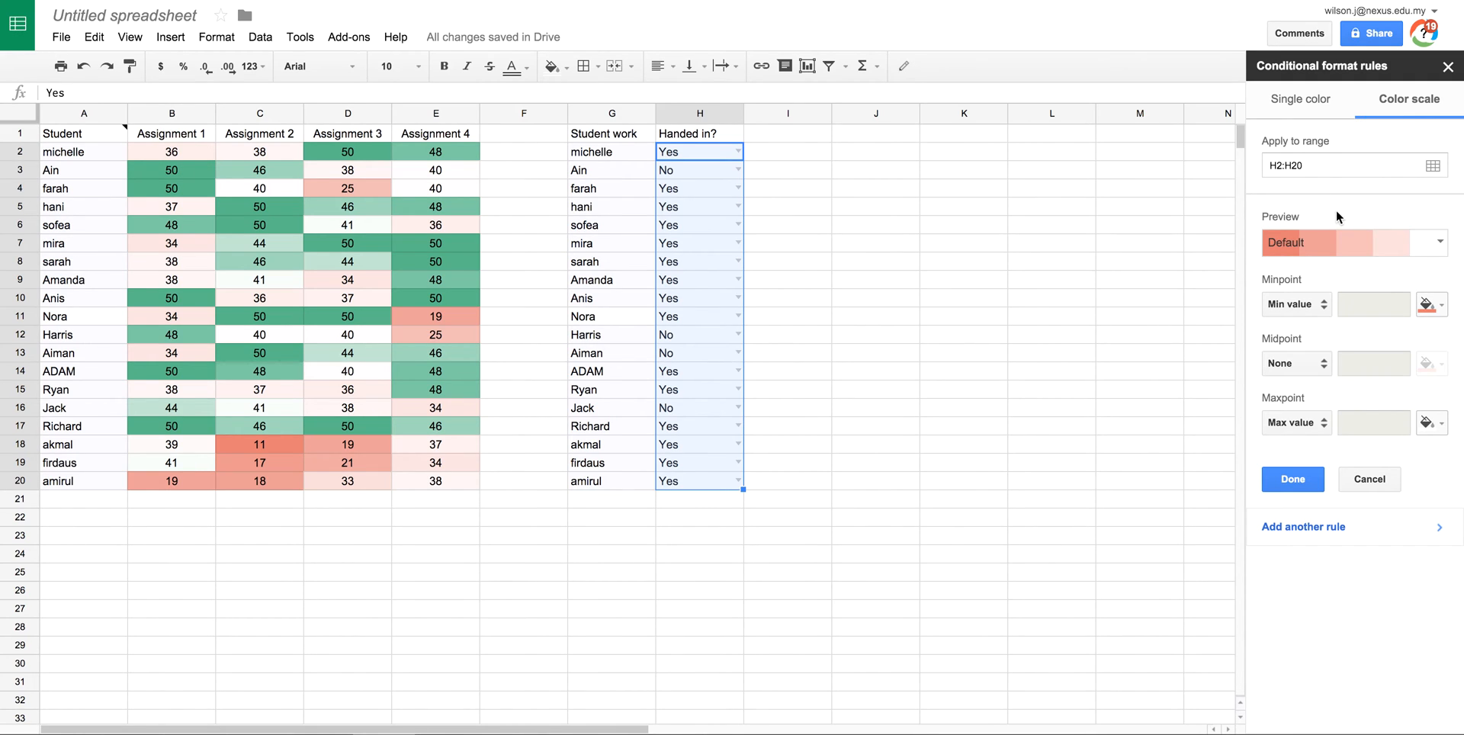
click(1301, 100)
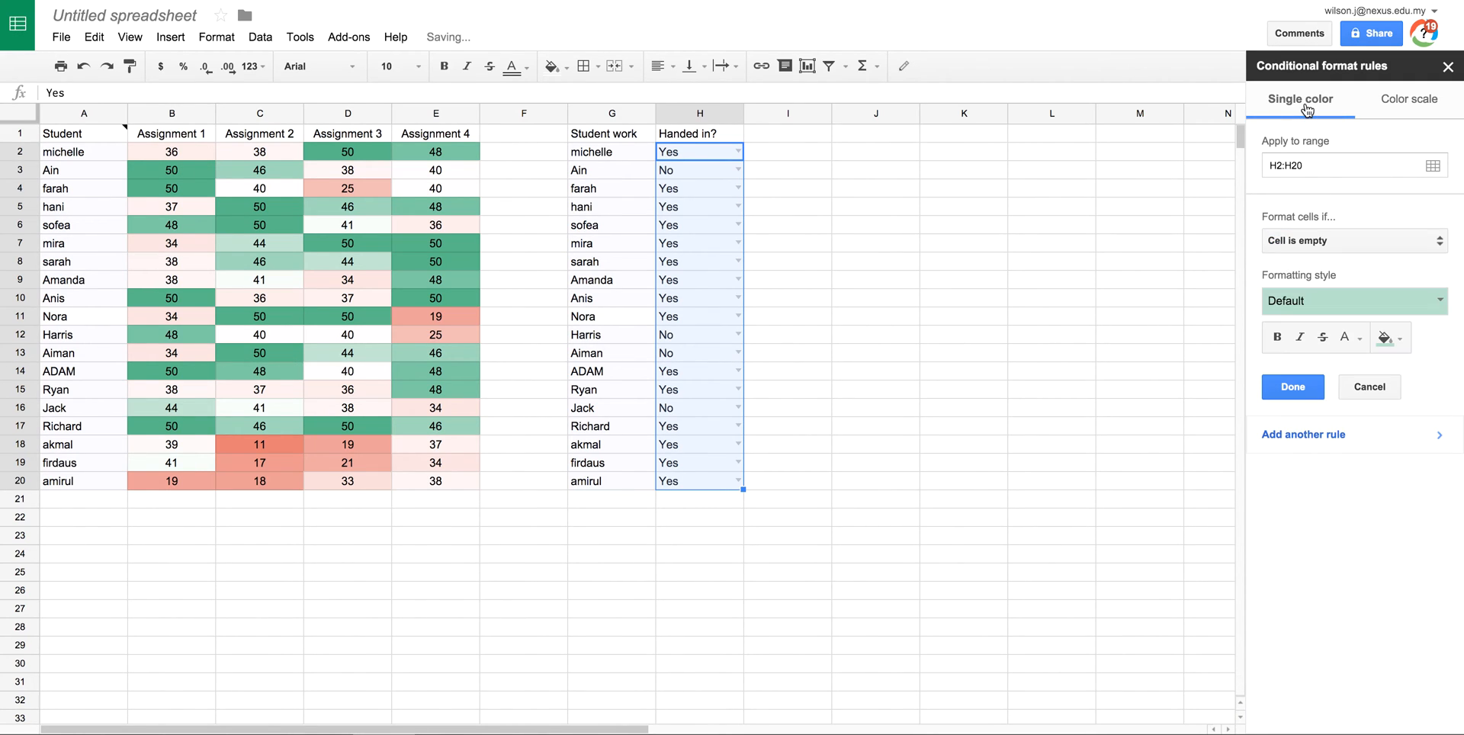
Step: Make the rule 'Text contains' Yes with the default green highlight
click(1336, 243)
click(1300, 285)
click(1321, 279)
text(Yes)
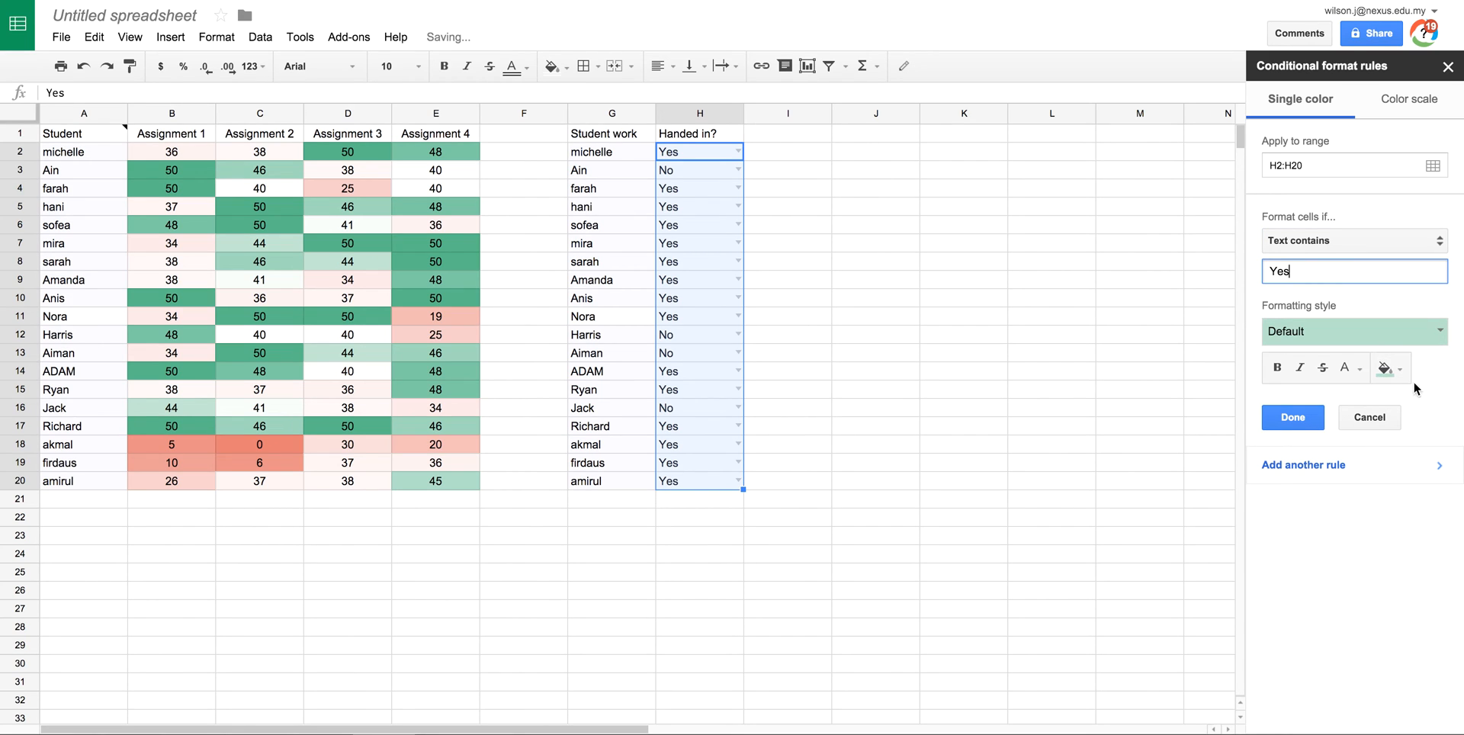
click(1293, 417)
Step: Add a second 'Text contains' No rule with the red style
click(1313, 169)
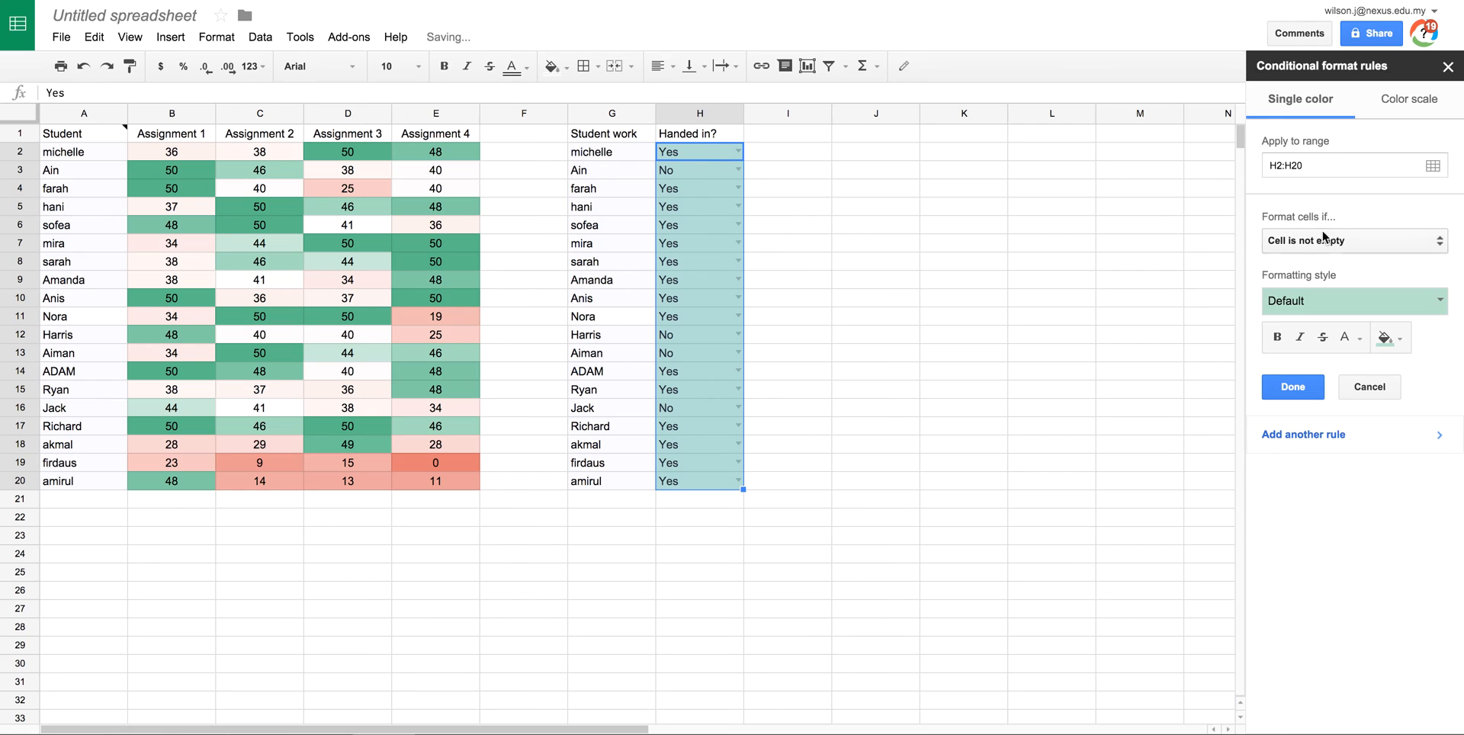
click(1323, 238)
click(1317, 282)
click(1327, 278)
text(No)
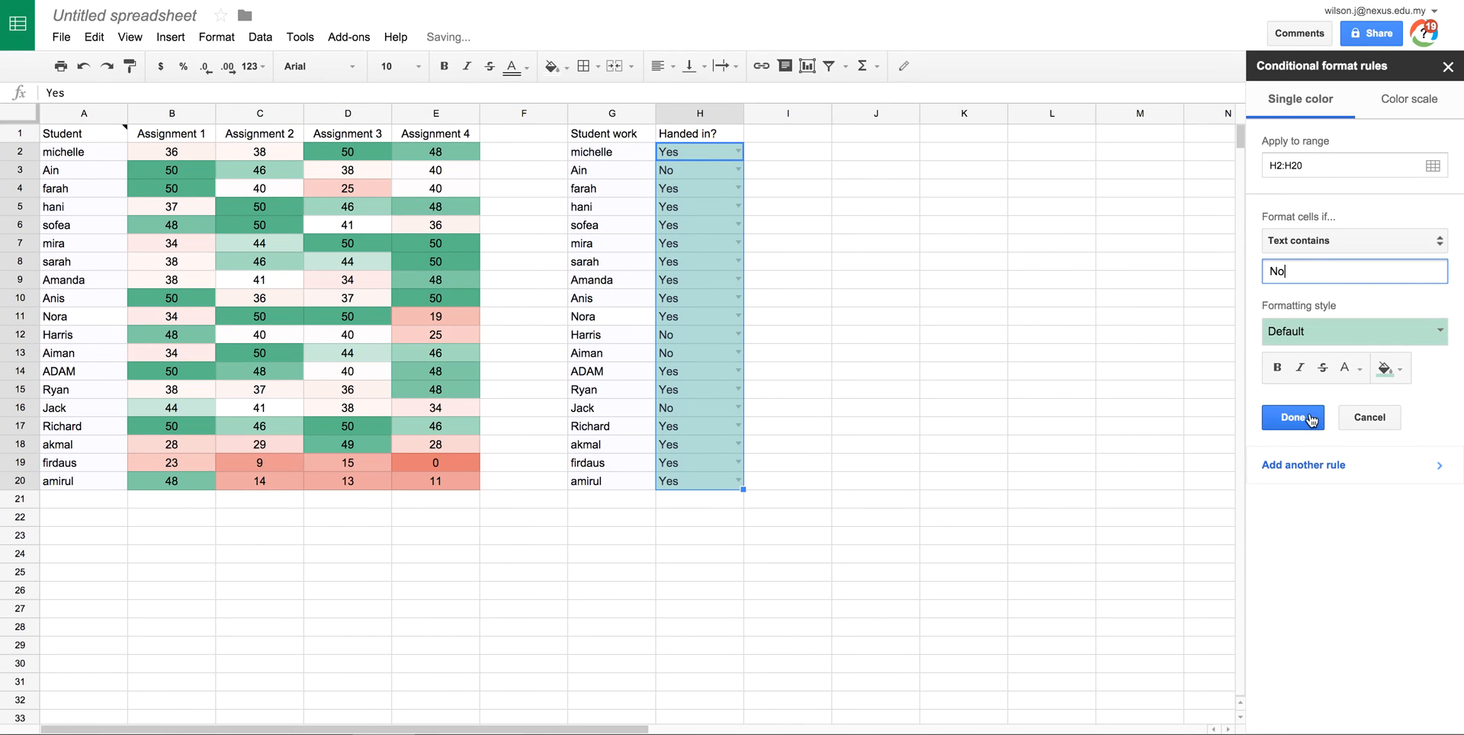
click(1360, 333)
click(1411, 366)
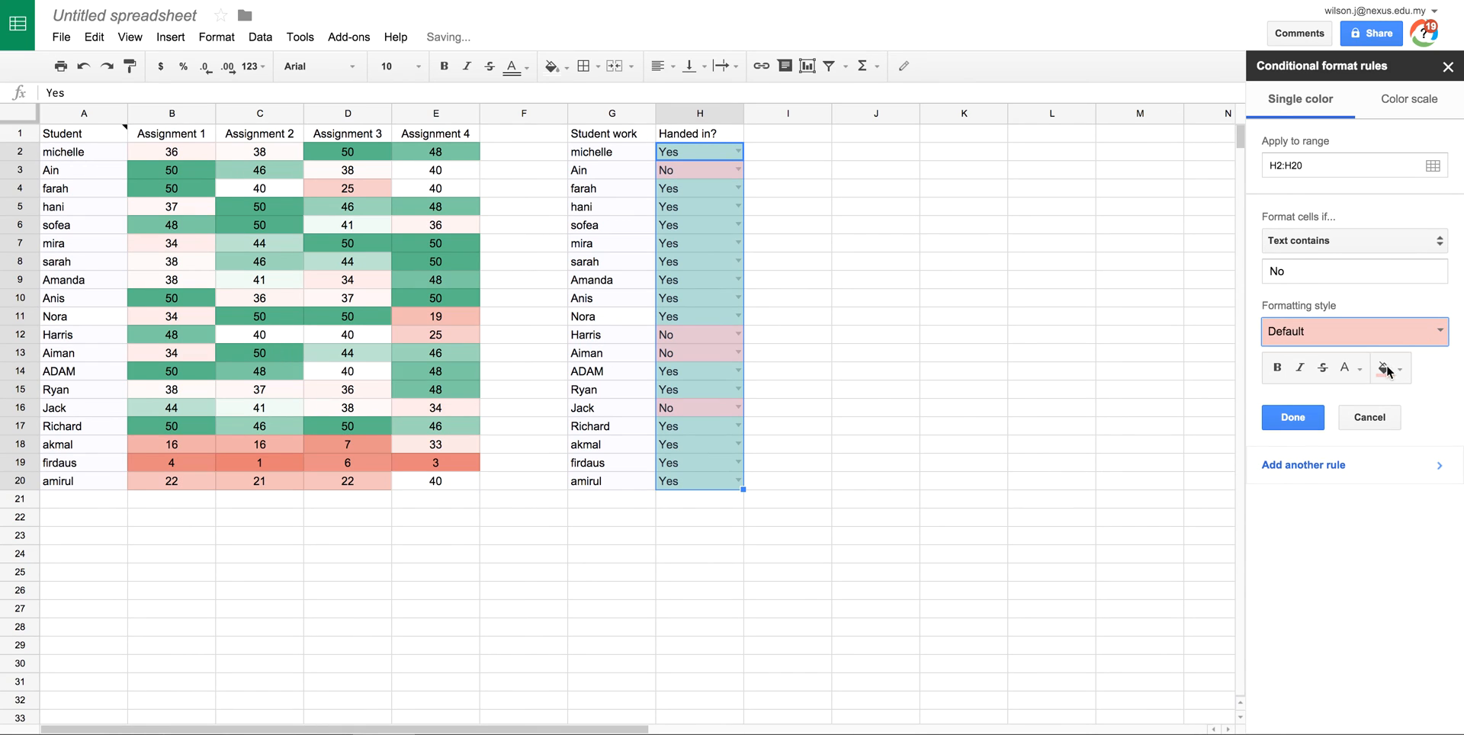
click(1293, 417)
click(906, 320)
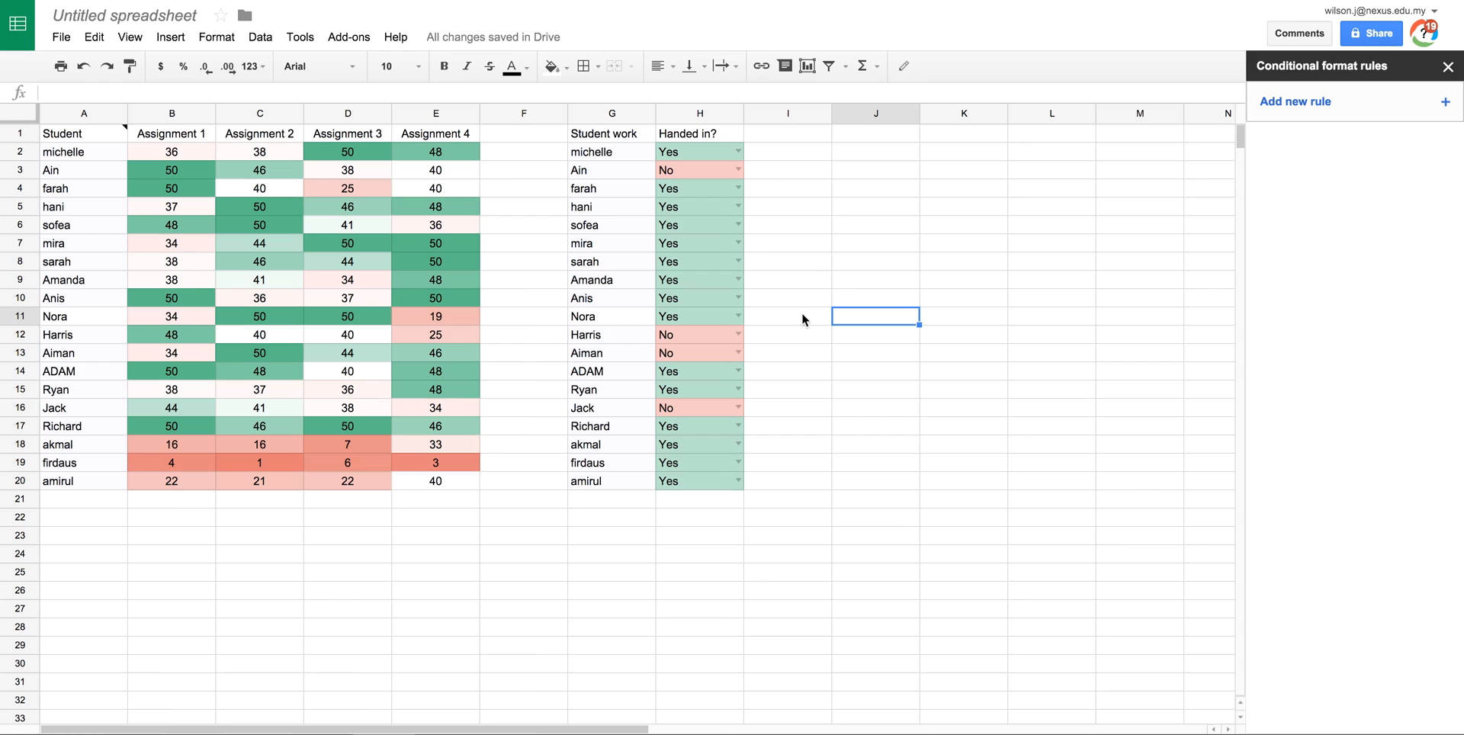
Step: Pick No in H10's dropdown and Yes in H16's dropdown
click(731, 299)
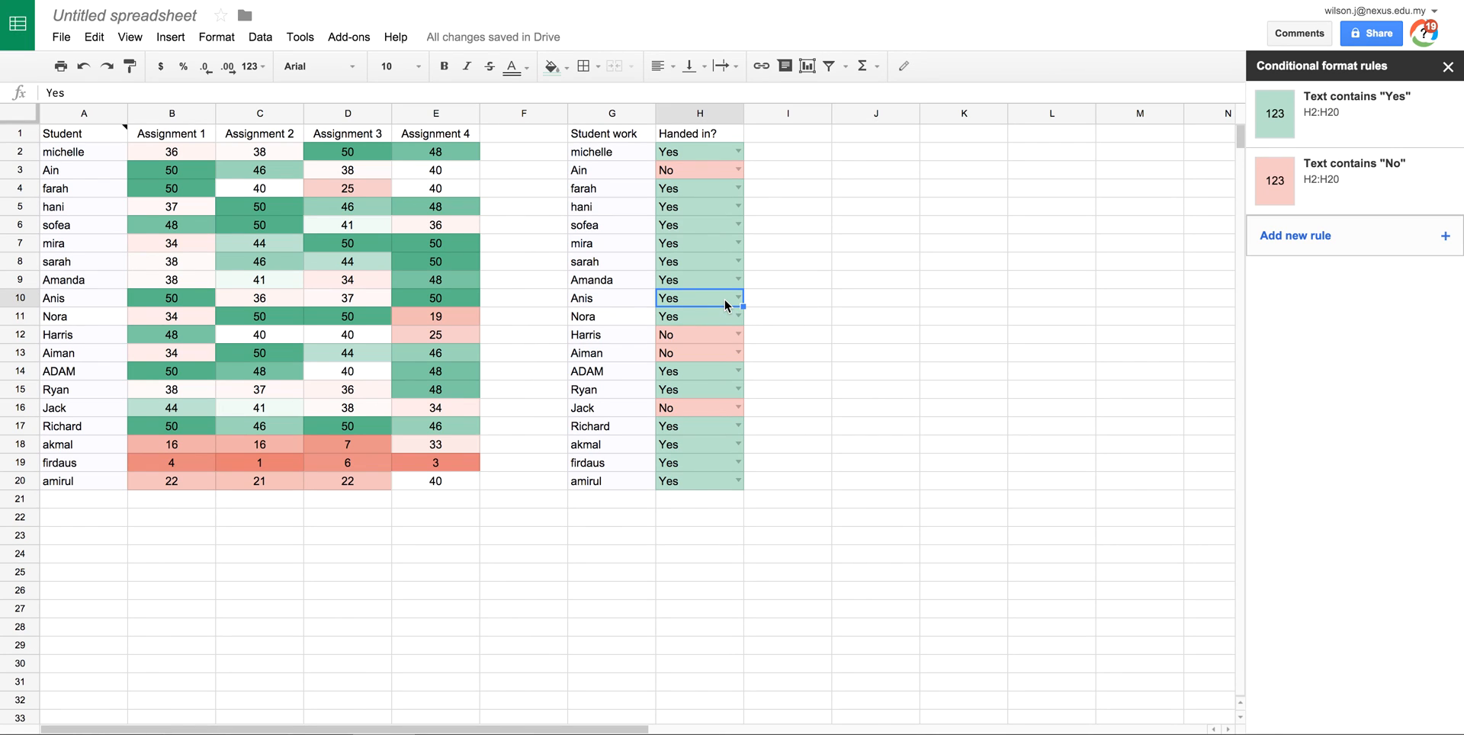
click(738, 298)
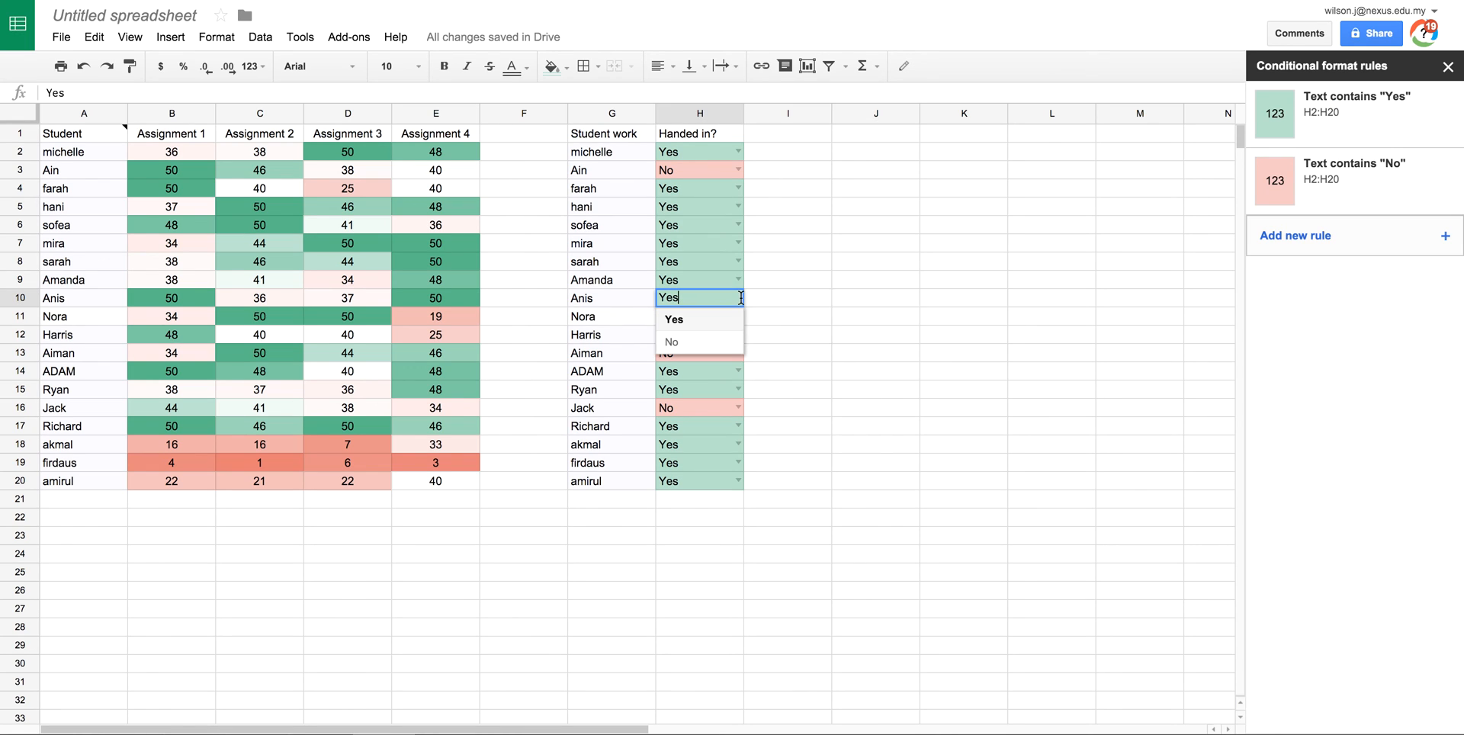
click(676, 350)
click(812, 313)
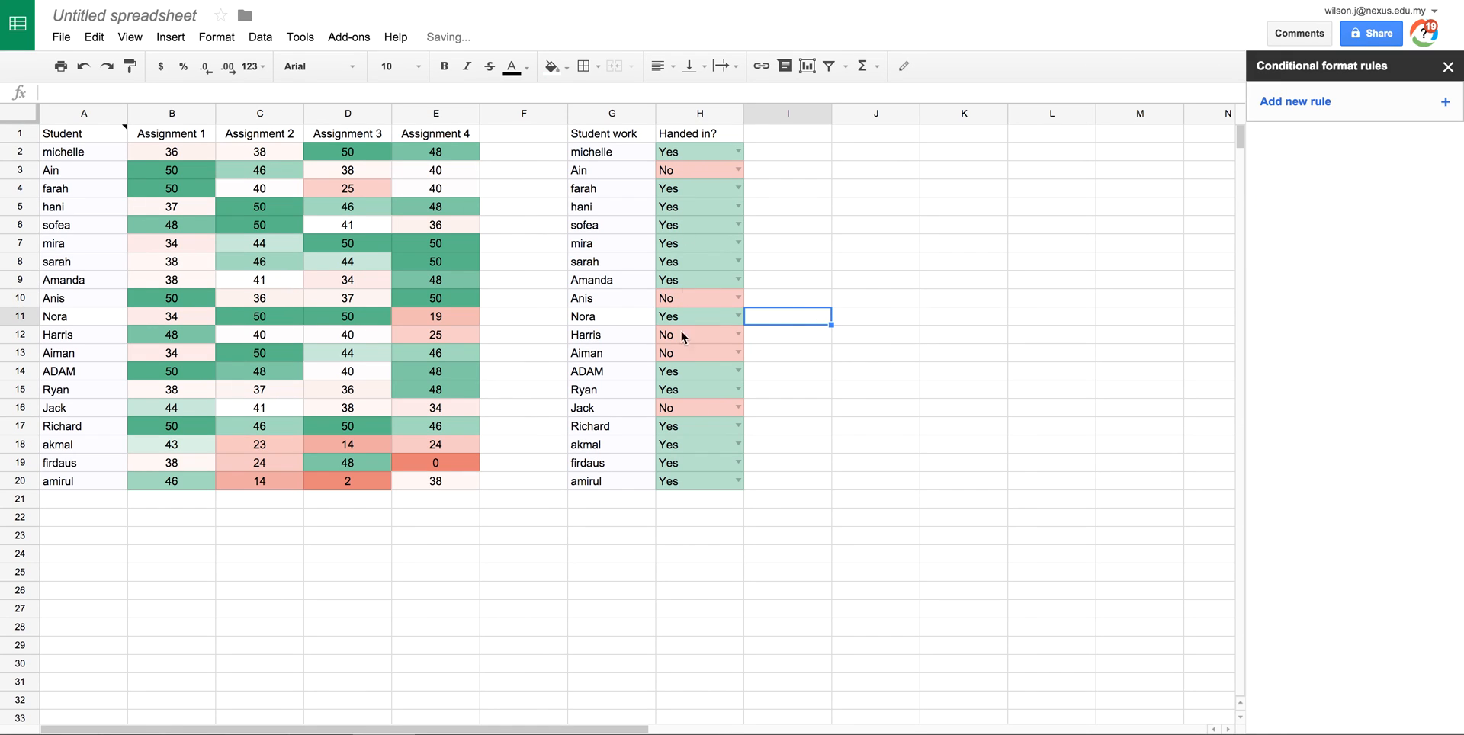
click(740, 405)
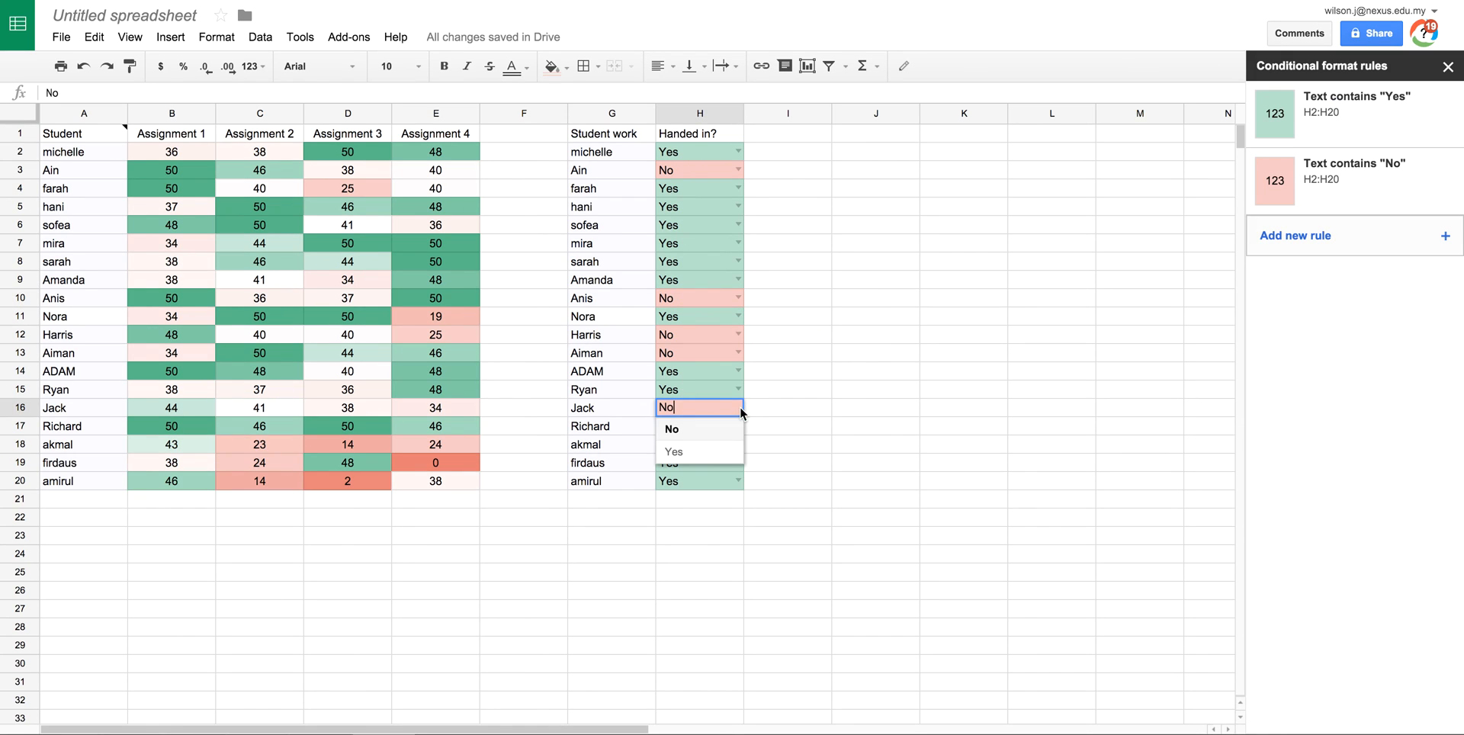
click(679, 449)
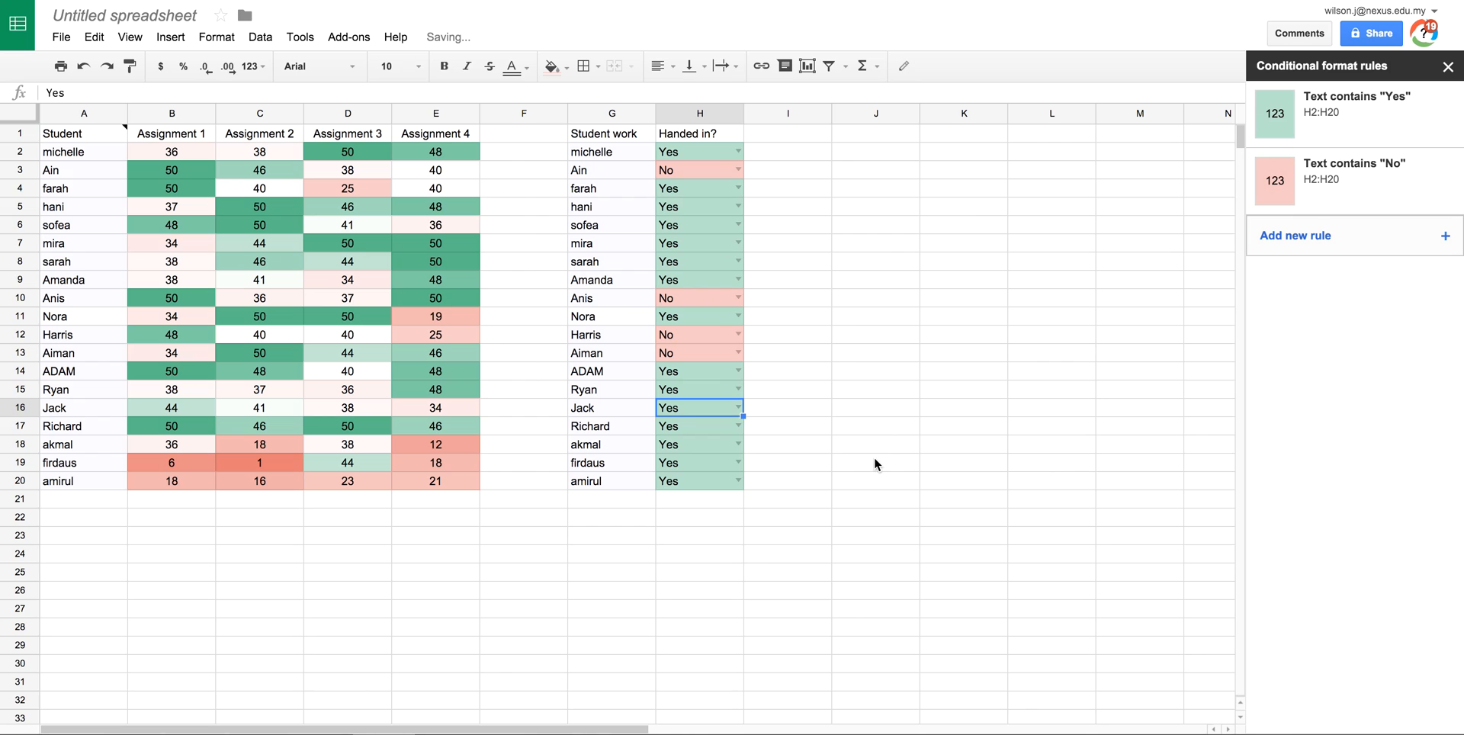